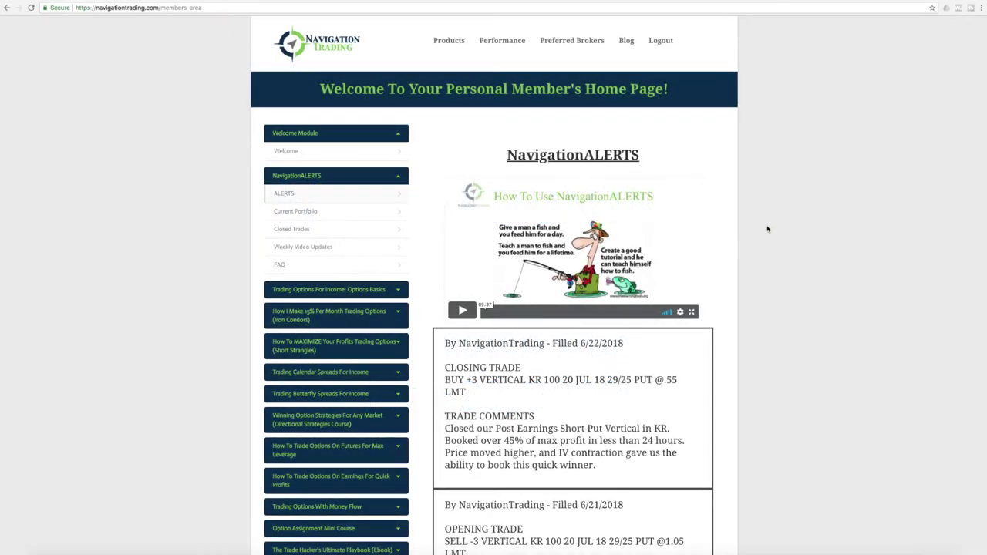
Scroll the alerts list down to the 6/18 /6E rolling strangle entry and the New Week divider
scroll(767, 229, down, 2)
scroll(768, 230, down, 15)
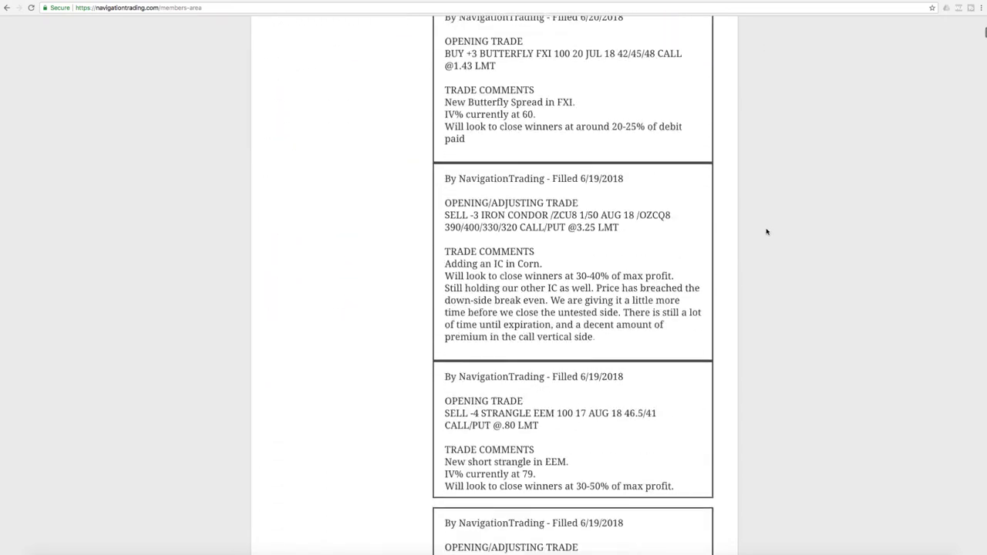
scroll(763, 230, down, 12)
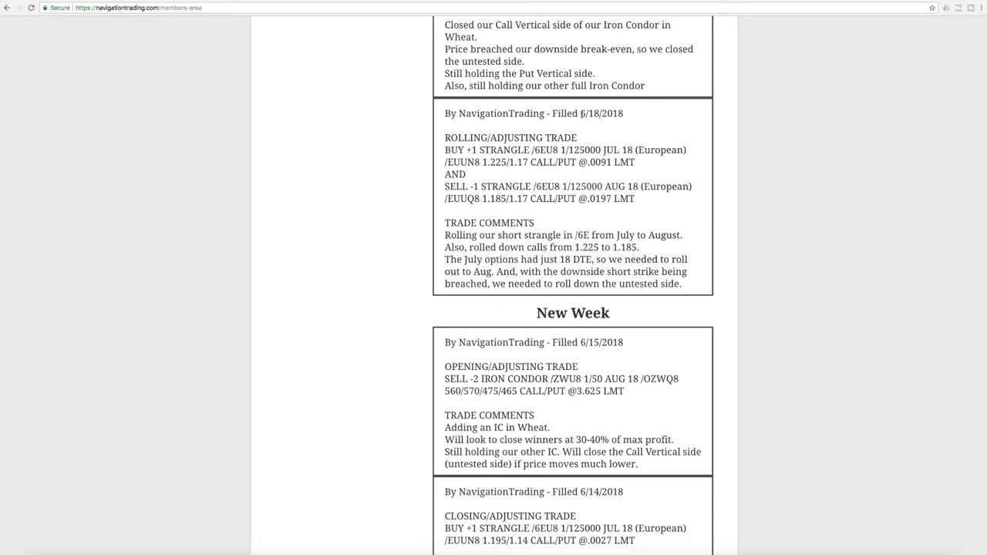
drag(581, 114, 601, 113)
drag(531, 150, 548, 150)
drag(559, 260, 591, 259)
drag(446, 149, 656, 171)
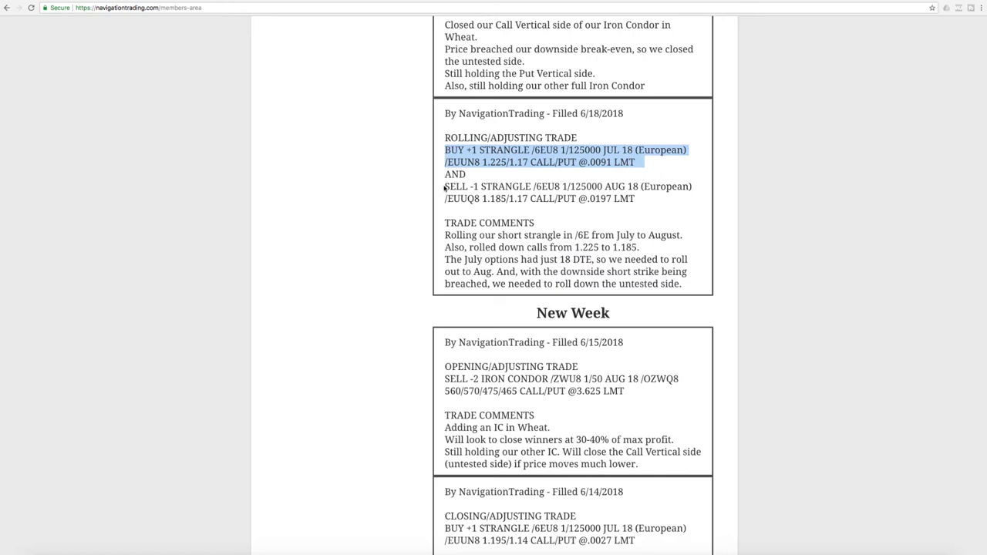
drag(445, 189, 629, 206)
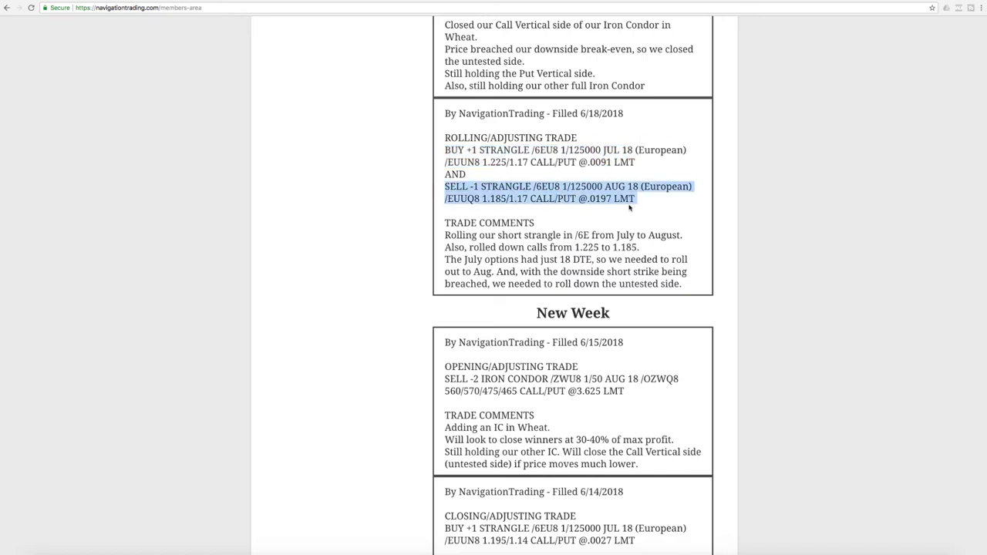
click(632, 184)
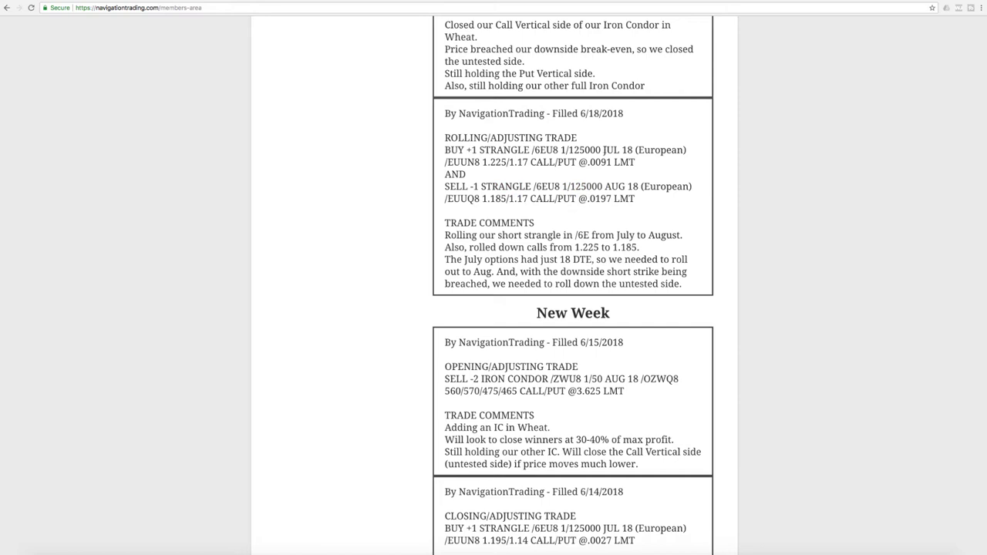
drag(602, 150, 619, 151)
drag(605, 187, 626, 186)
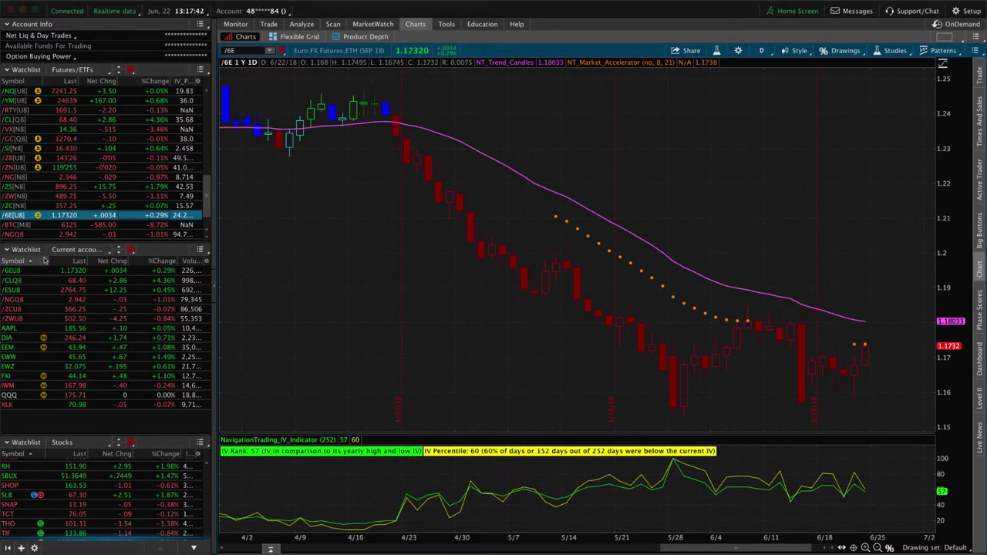
click(30, 274)
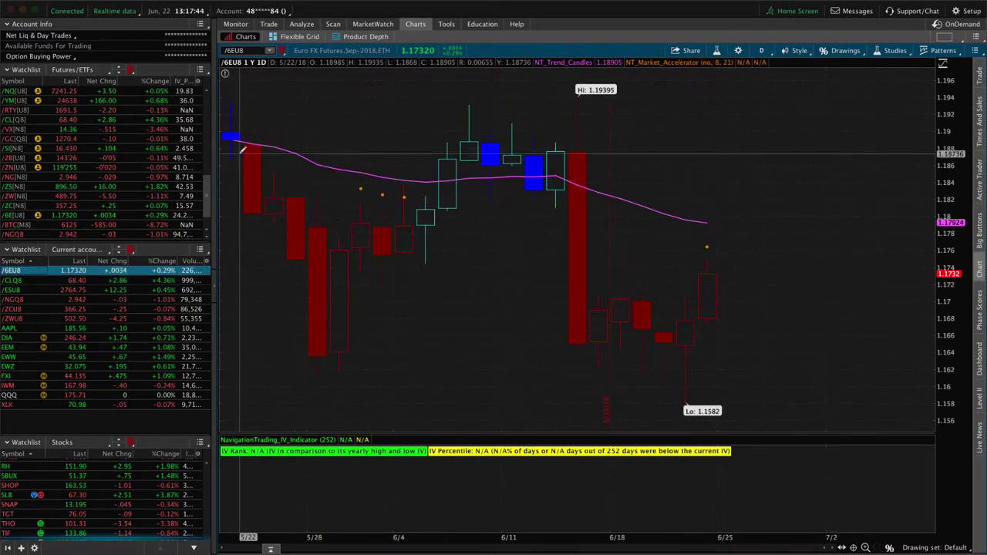
click(301, 24)
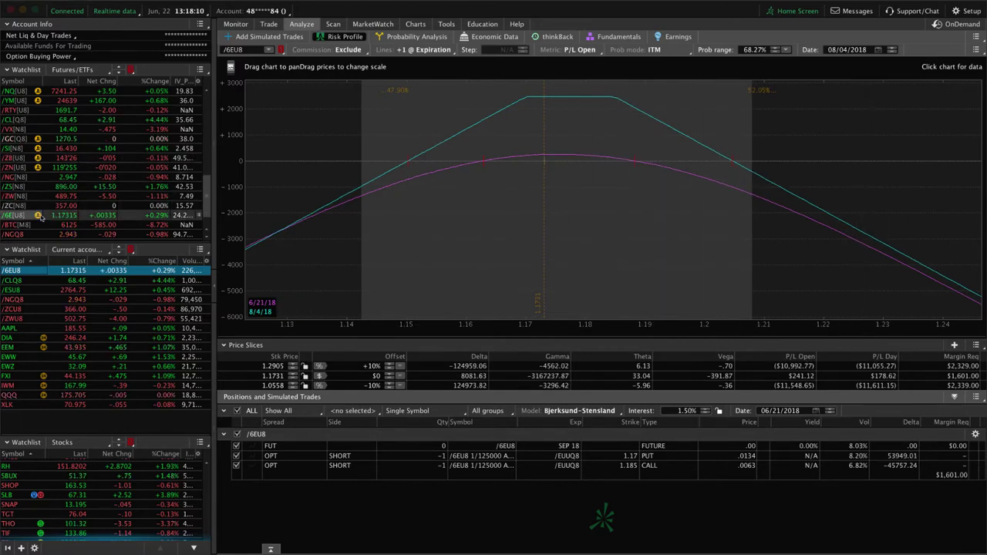
click(42, 216)
click(415, 24)
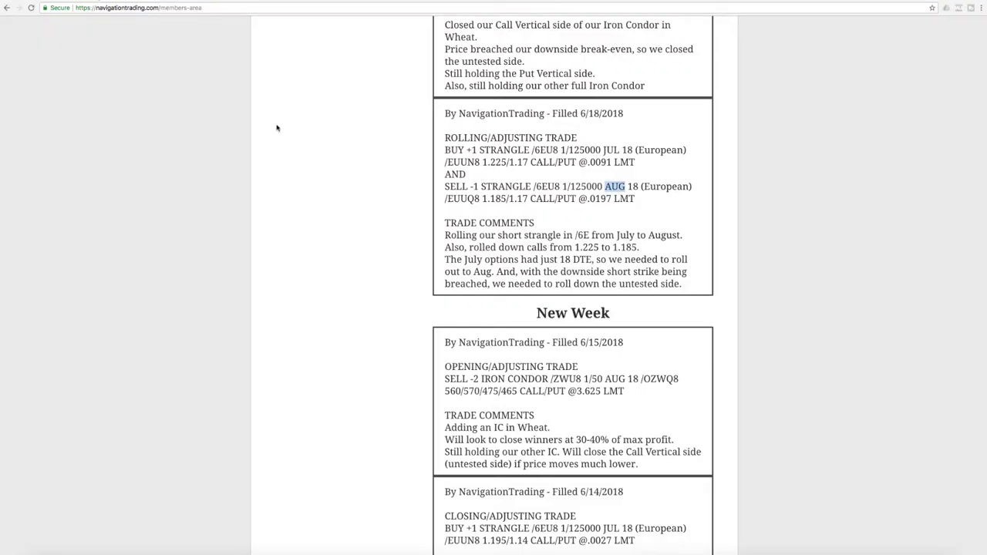
Highlight the /ZWU8 Wheat symbol and its call-vertical closing and break-even notes, then return to thinkorswim
scroll(293, 135, up, 5)
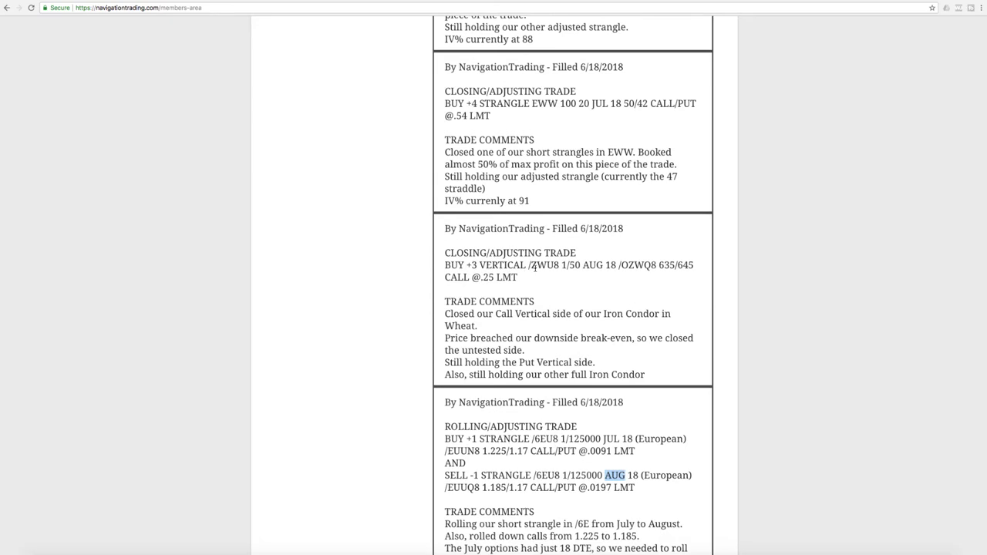
drag(528, 265, 555, 266)
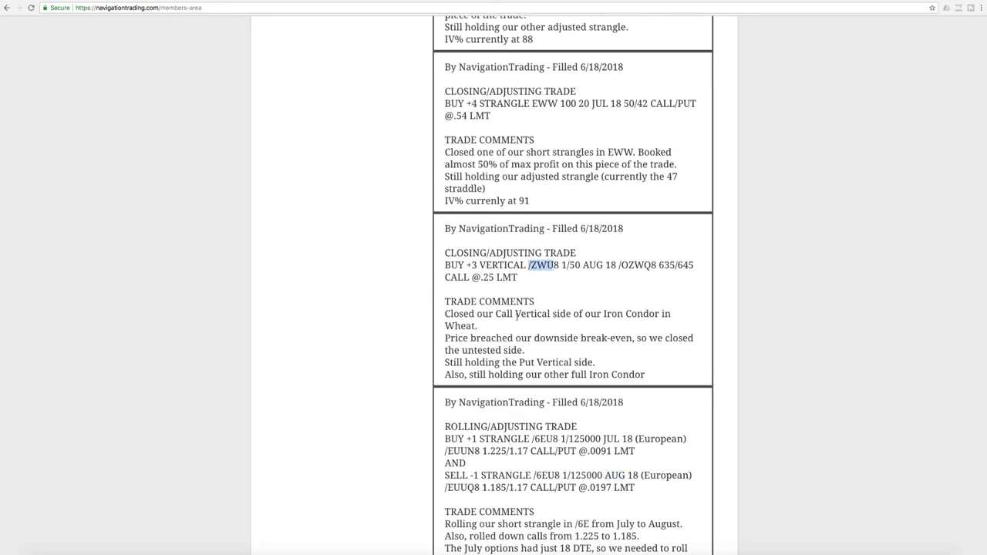
drag(494, 314, 674, 316)
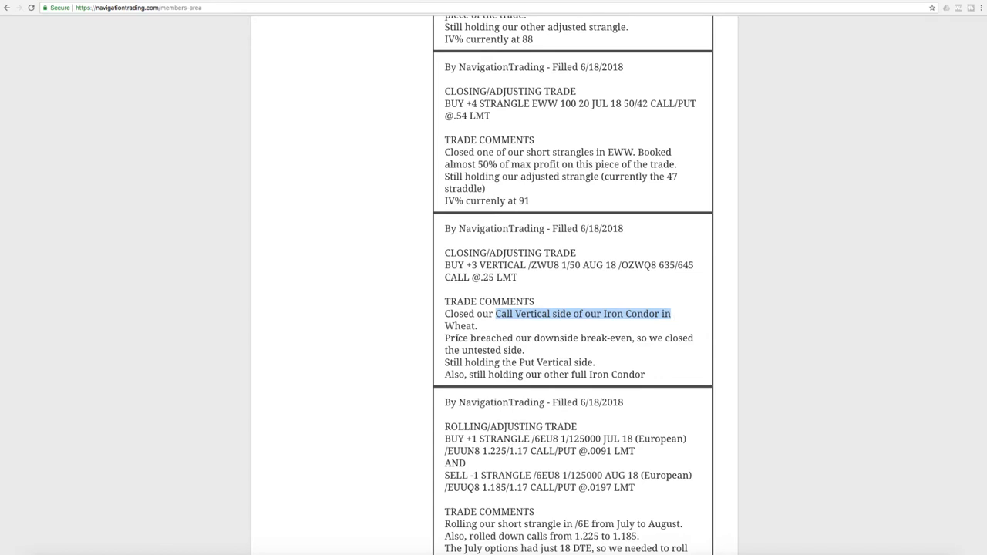
drag(445, 339, 607, 339)
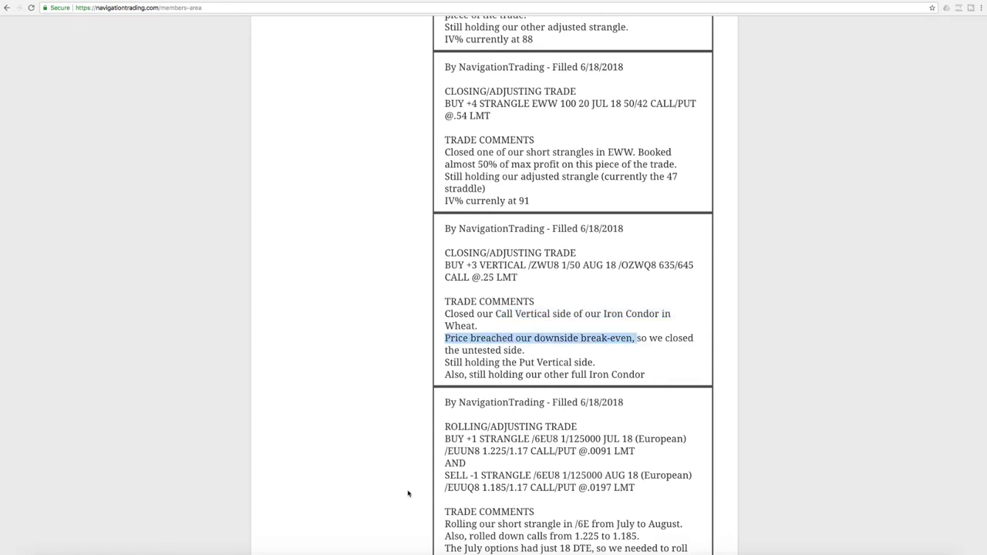
click(377, 550)
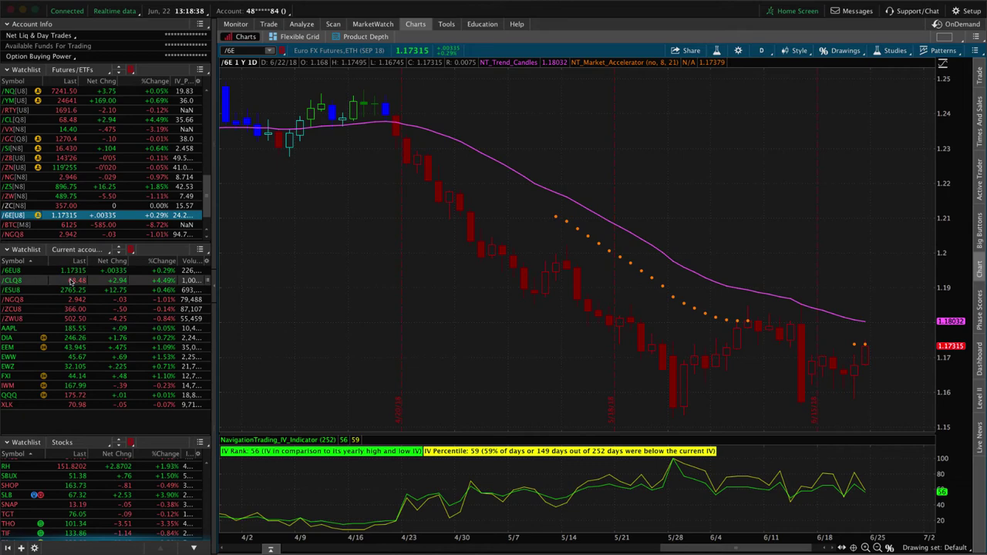
Load /ZWU8 Wheat into the Risk Profile and shift the graph toward higher prices
click(70, 319)
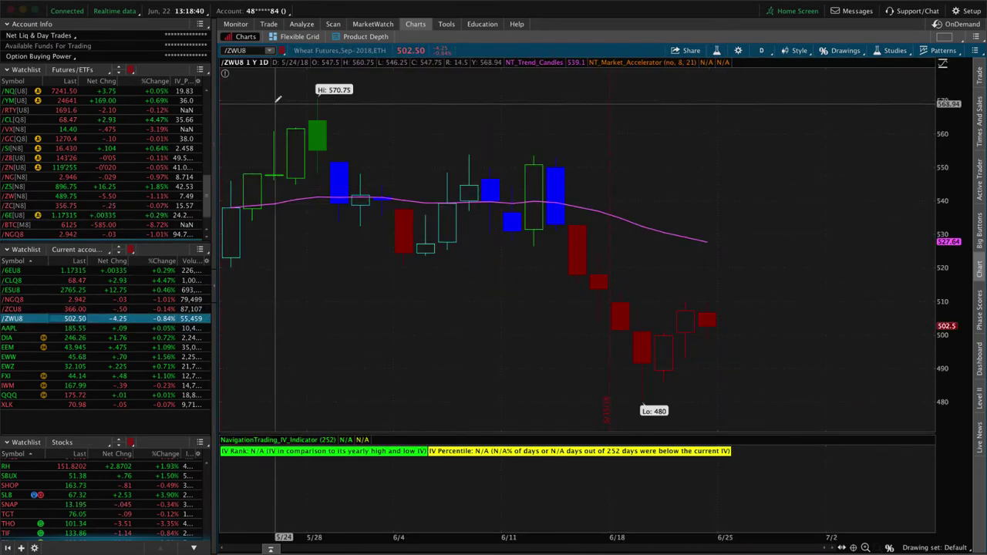
click(302, 23)
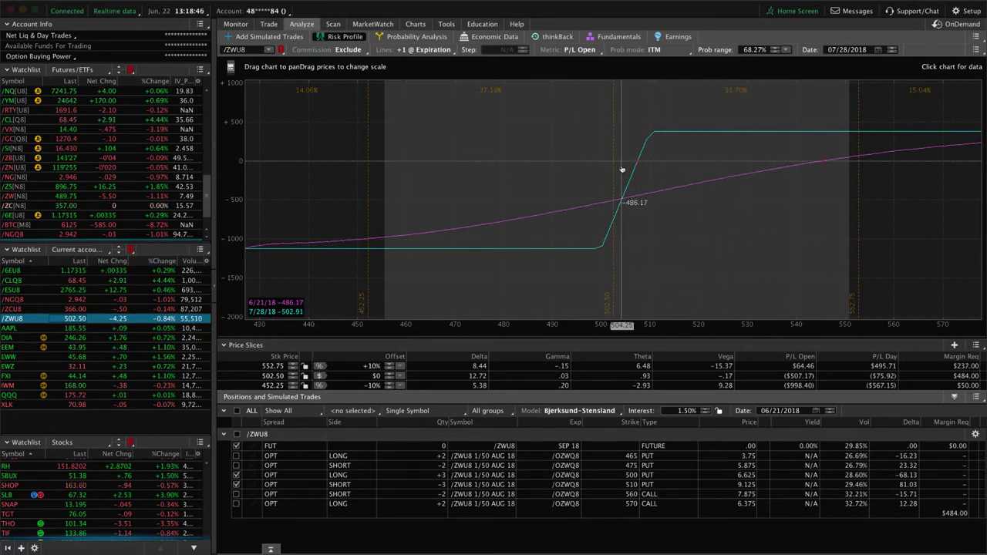
drag(594, 133, 483, 132)
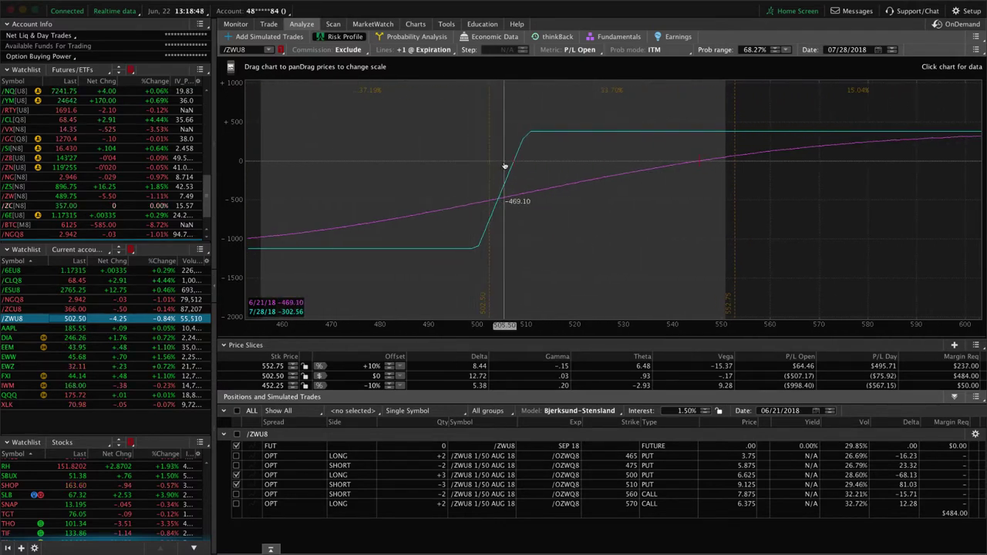
click(239, 456)
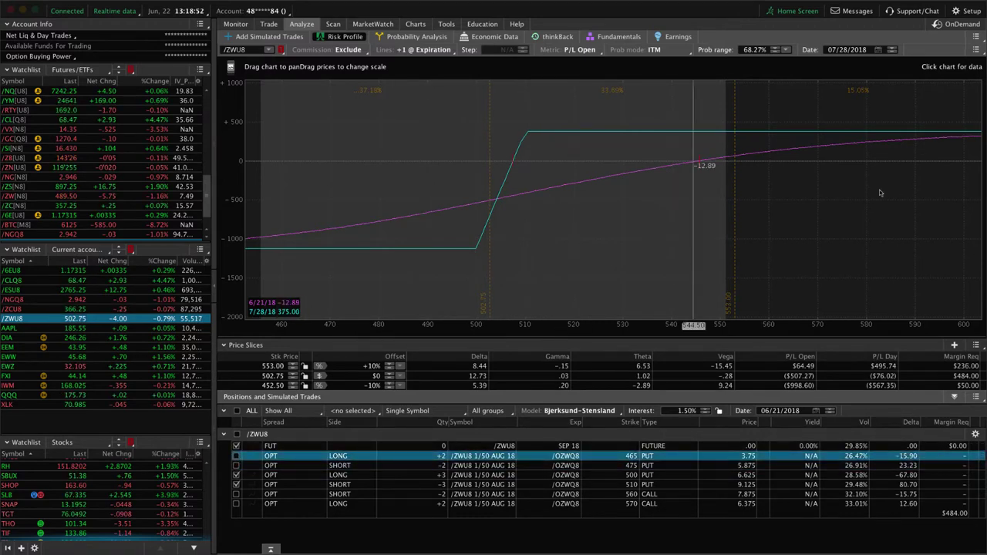
Reset the analysis page and exclude the 500 and 510 put legs from the graph
click(976, 36)
click(952, 56)
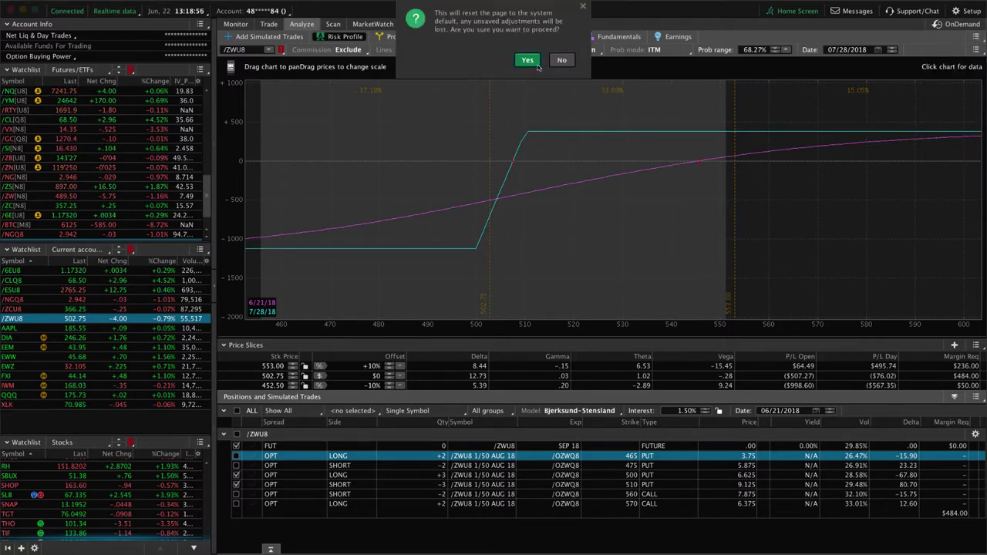
click(526, 60)
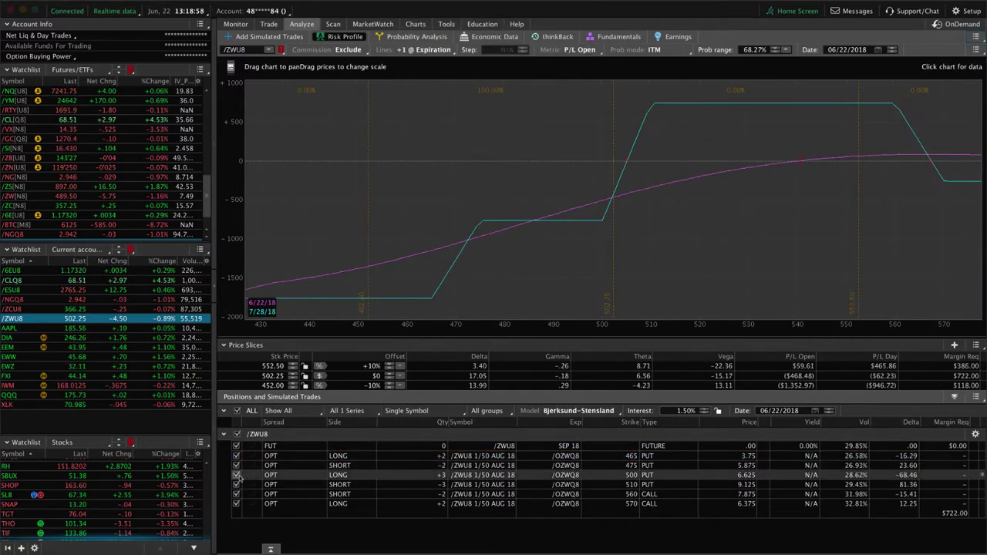
click(236, 475)
click(236, 484)
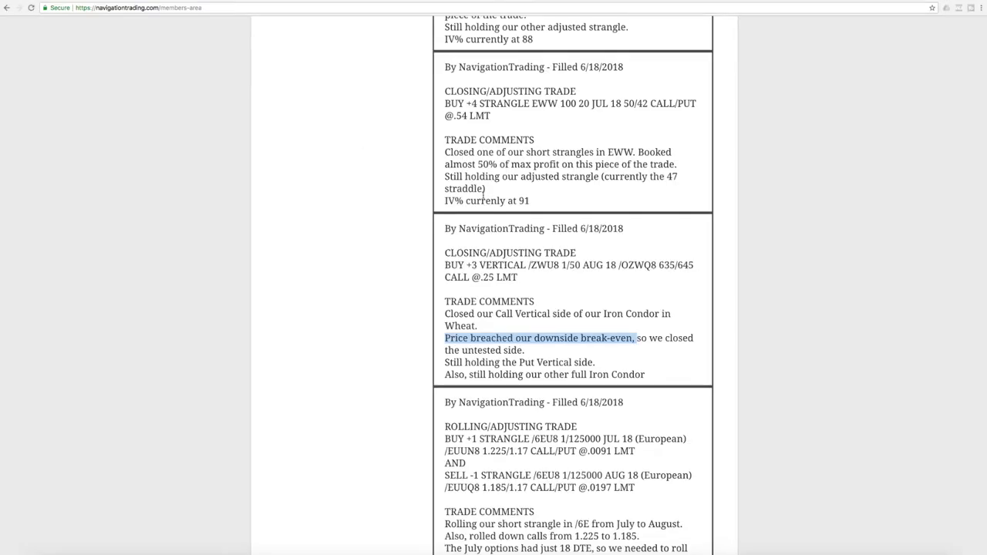
Scroll to the 6/18 EWW closing trade and highlight EWW and its almost-50% profit comment
scroll(484, 199, up, 3)
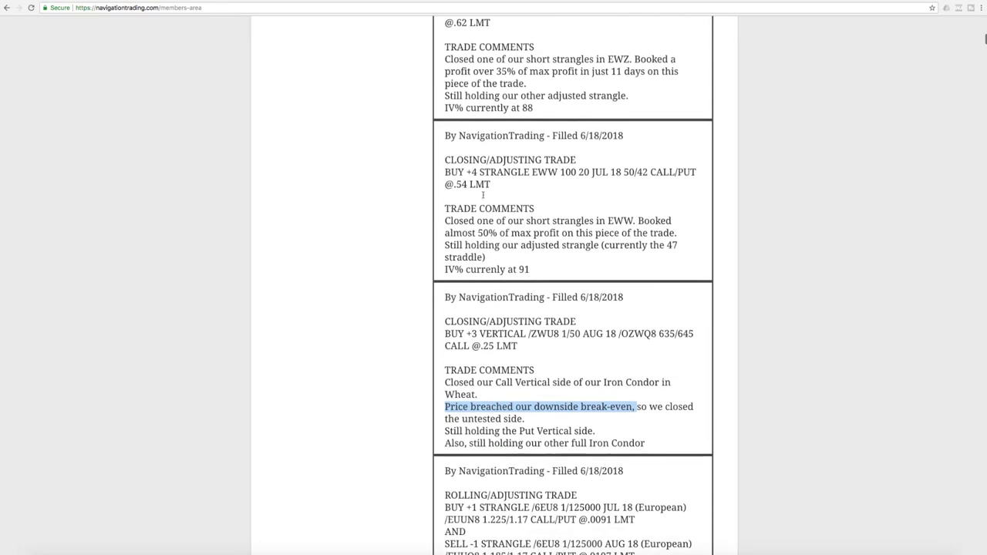
scroll(513, 223, up, 1)
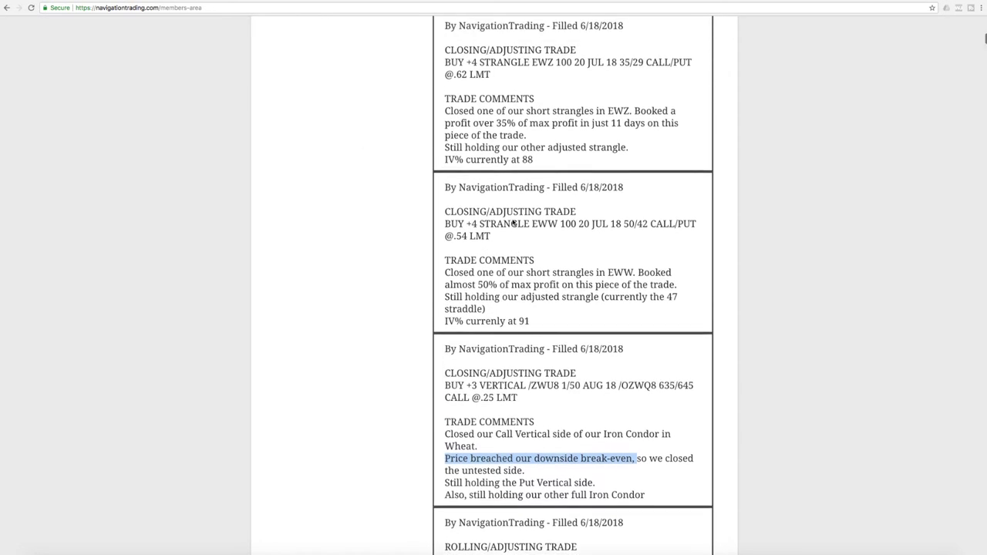
drag(531, 235, 558, 235)
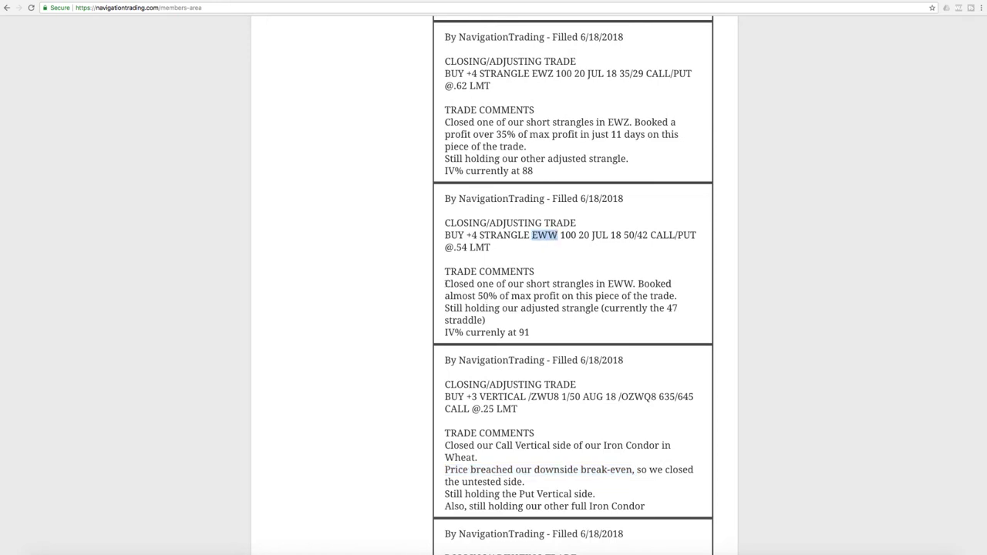
drag(445, 284, 620, 297)
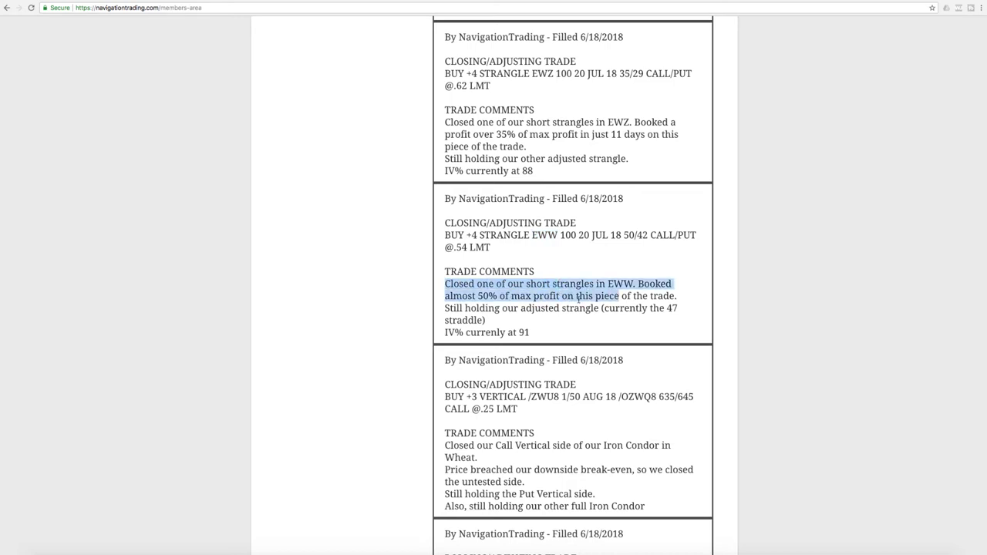
In thinkorswim, show the EWW strangle's risk profile with the 42 put and 48 call
click(384, 553)
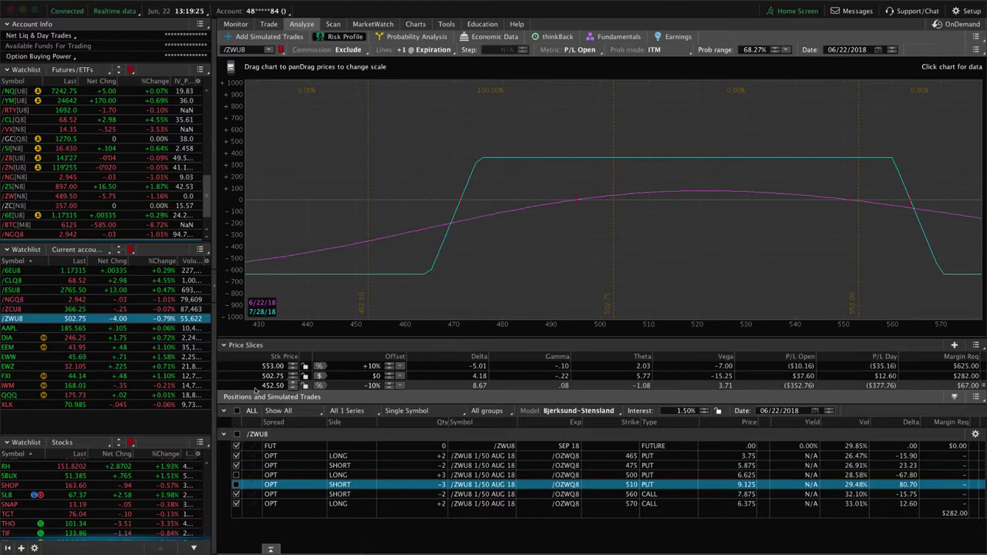
click(133, 359)
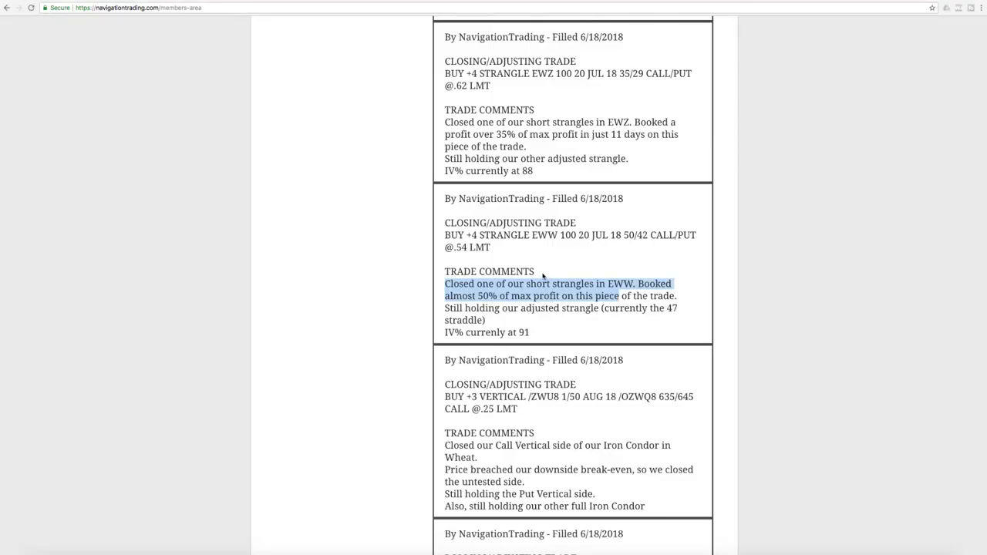
Scroll up to the EWW straddle closing entry, highlight its order and winner note, then return to the top
scroll(542, 275, up, 3)
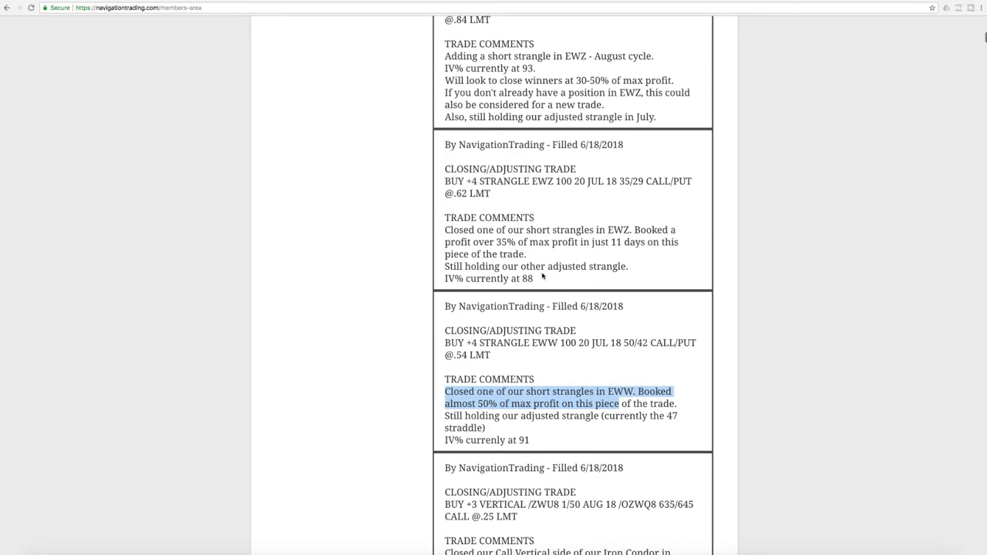
scroll(542, 275, up, 4)
scroll(542, 276, up, 8)
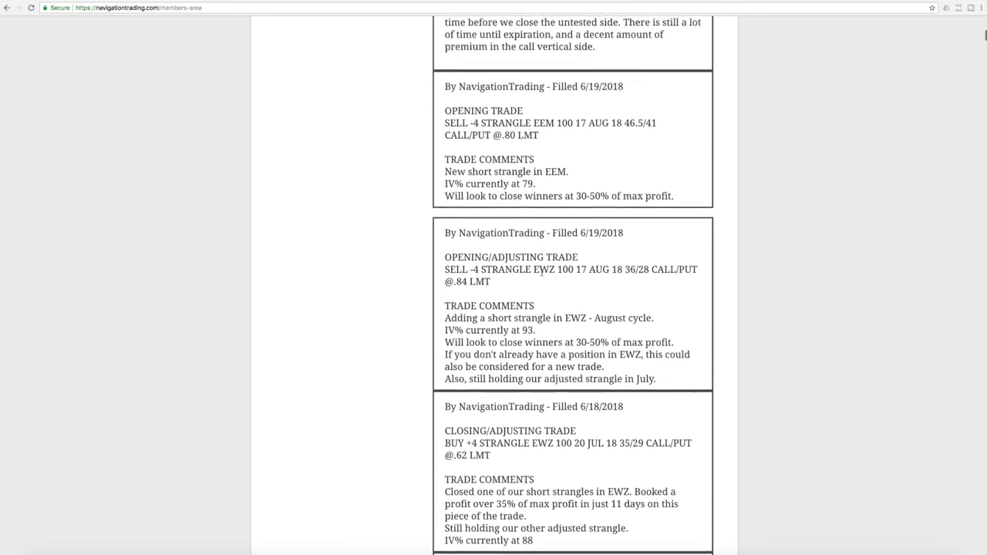
scroll(542, 273, up, 10)
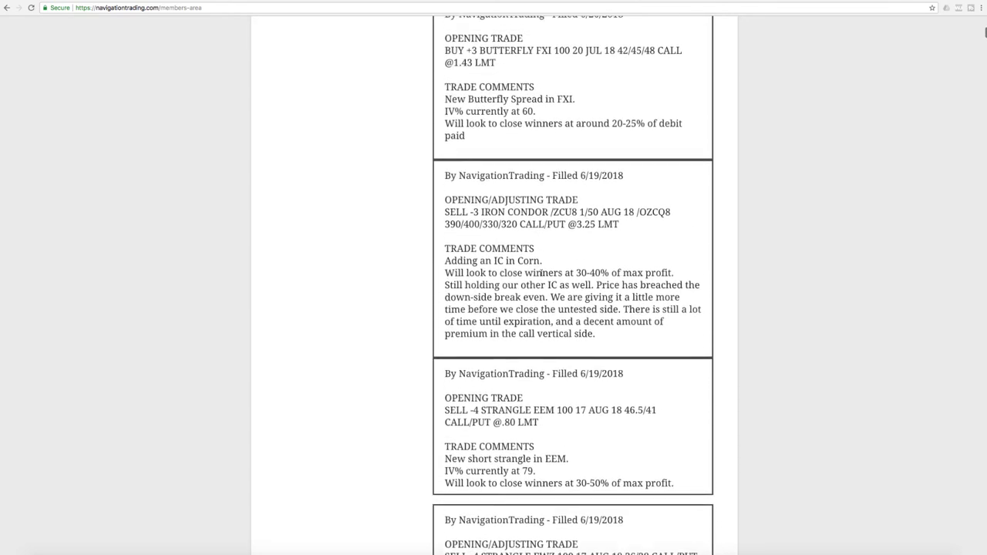
scroll(542, 273, up, 5)
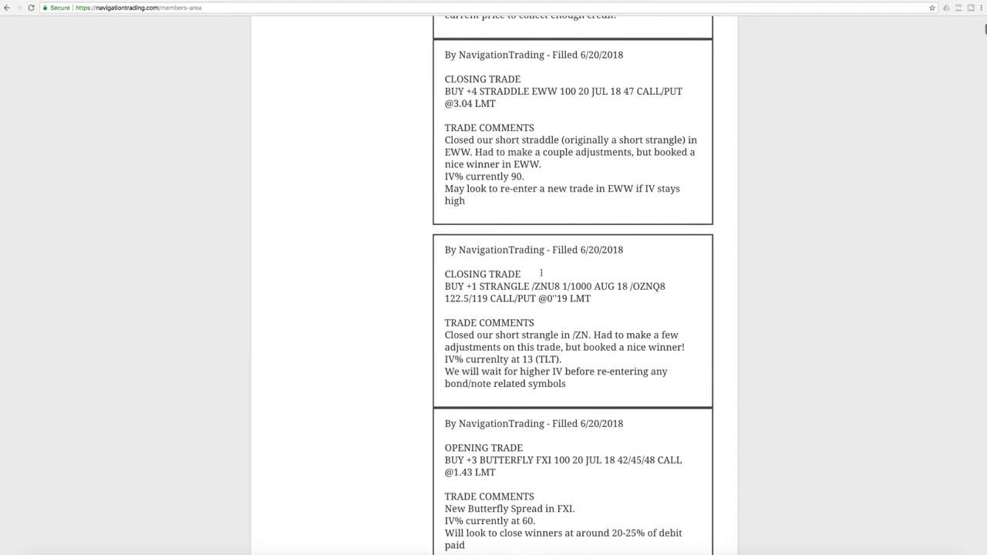
drag(444, 205, 523, 207)
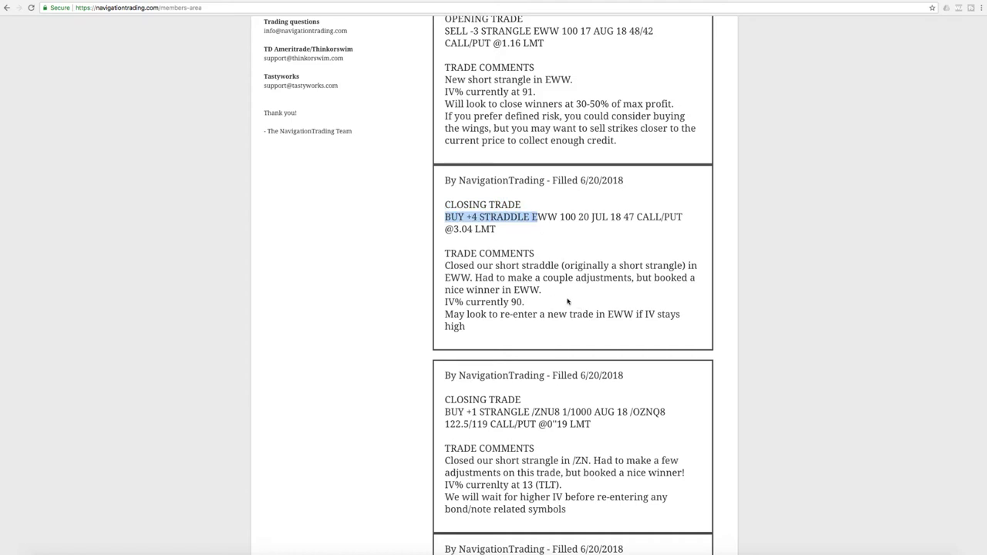
drag(465, 289, 552, 293)
scroll(555, 290, up, 6)
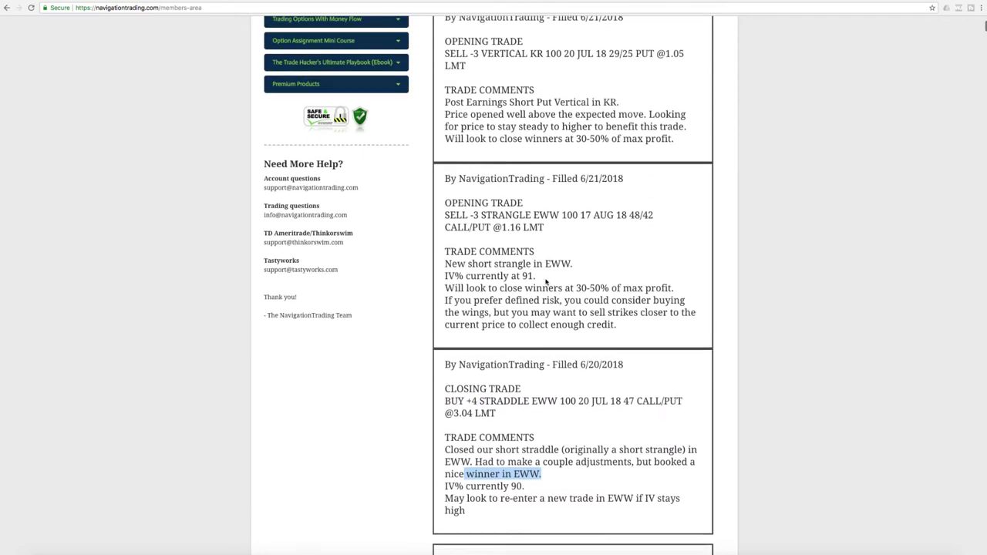
scroll(341, 152, up, 3)
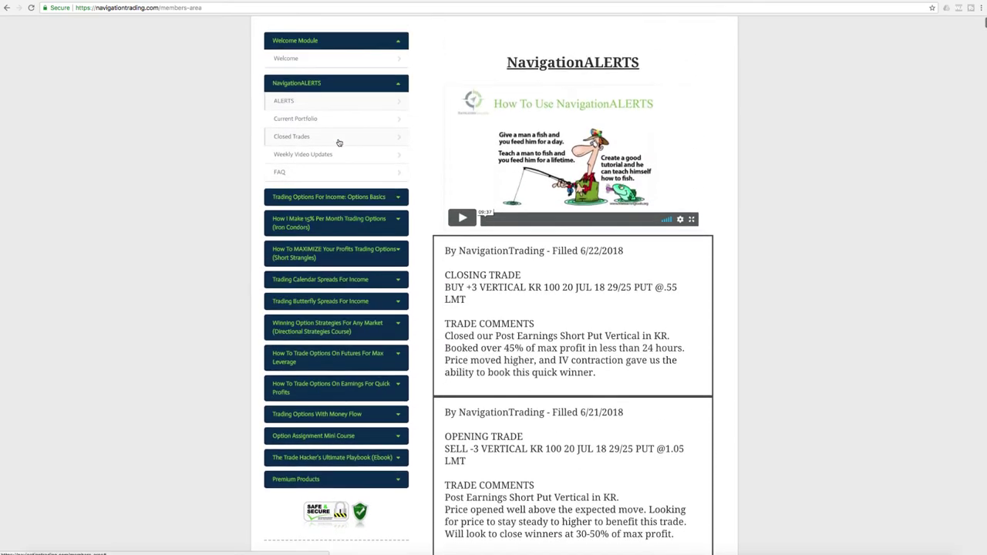
Open this month's Closed Trades and highlight the EWW strangle's 4/25/18 open date
click(340, 143)
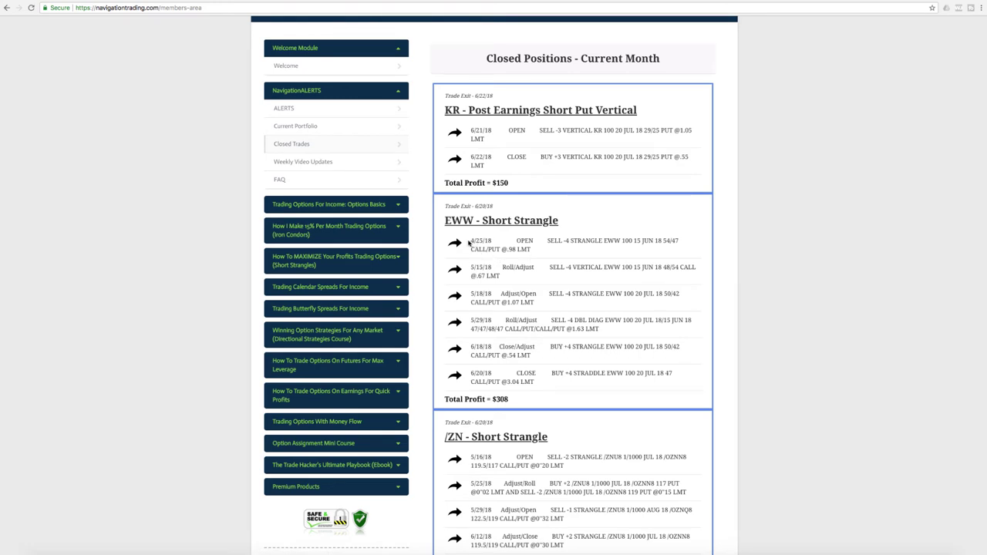
drag(485, 241, 495, 240)
click(511, 402)
Back in the alerts feed, highlight the 6/21 EWW strangle's fill date and IV% of 91
click(347, 113)
scroll(485, 257, down, 5)
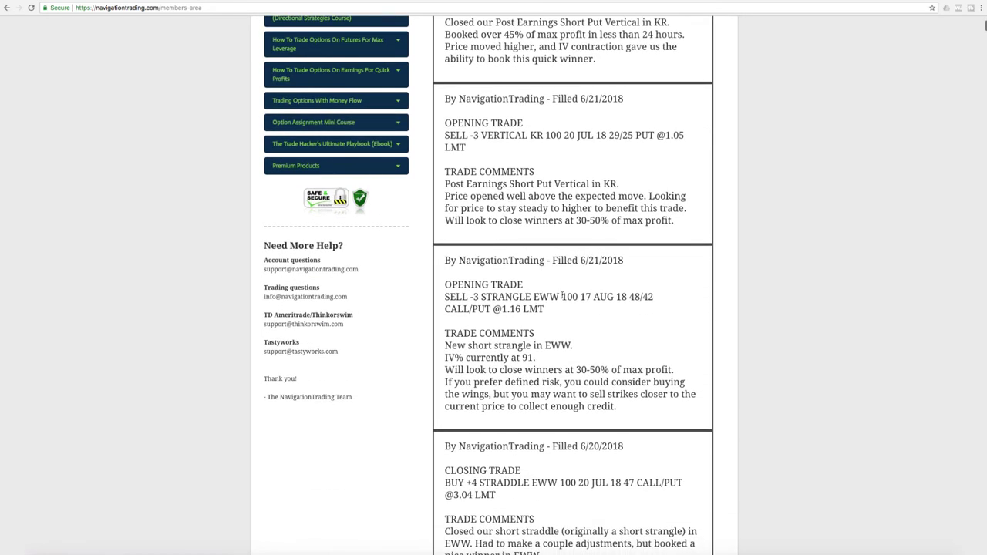
drag(579, 261, 601, 260)
drag(533, 358, 445, 358)
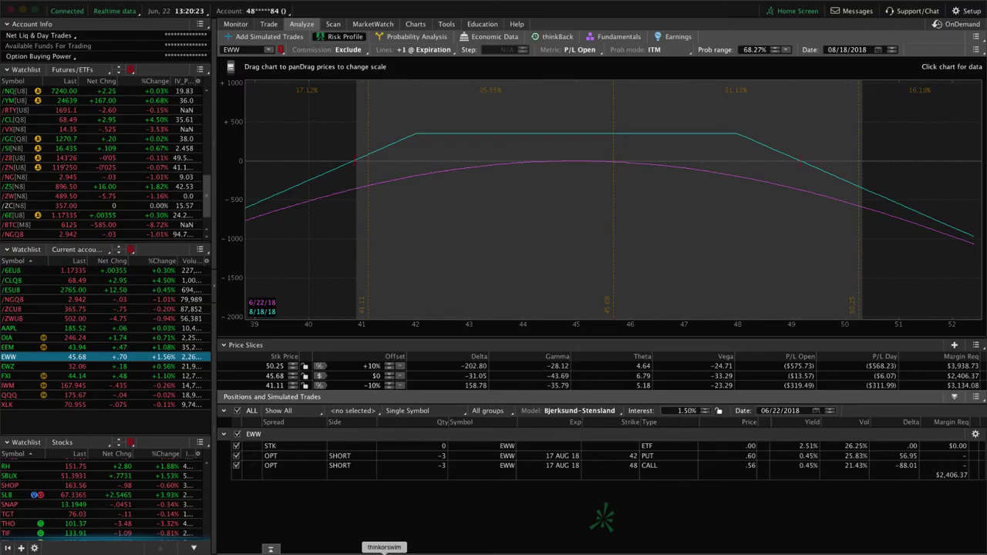
click(401, 550)
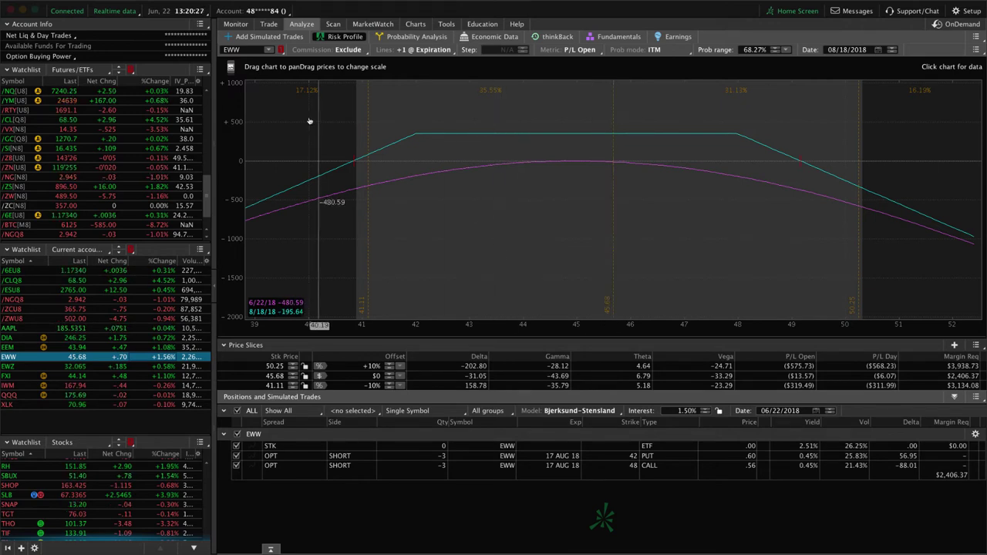
key(super+Tab)
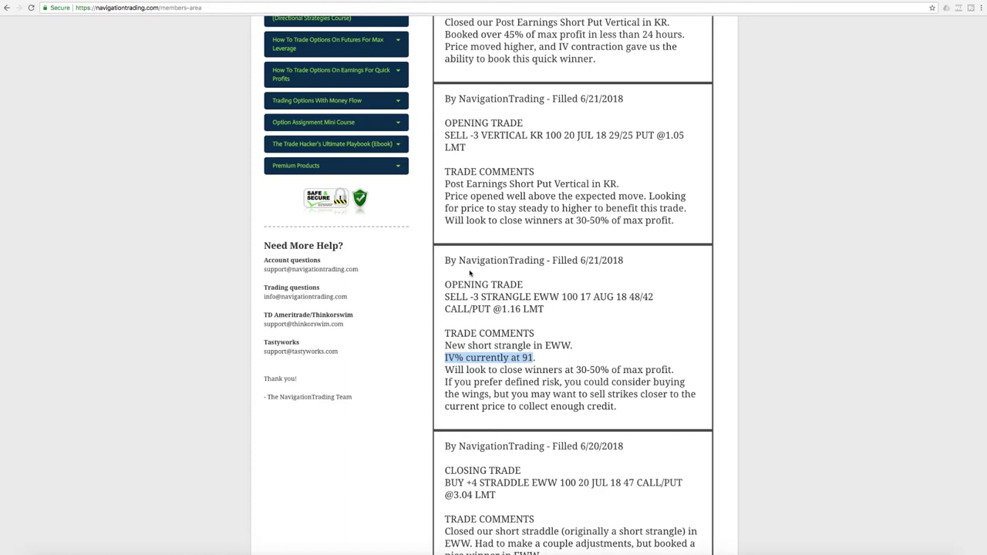
Highlight the 6/18 EWZ closing trade and its 35% profit in 11 days
scroll(470, 273, down, 15)
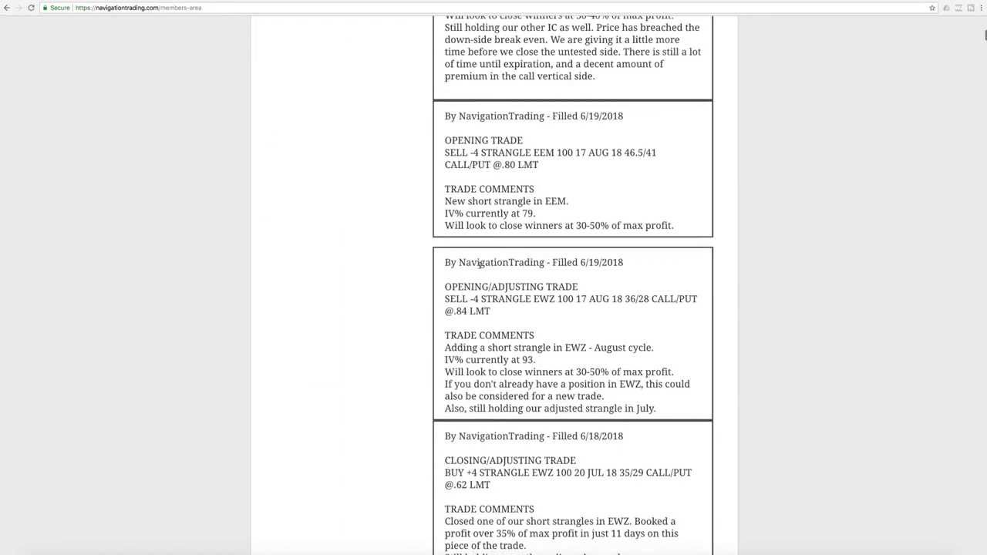
scroll(637, 346, down, 10)
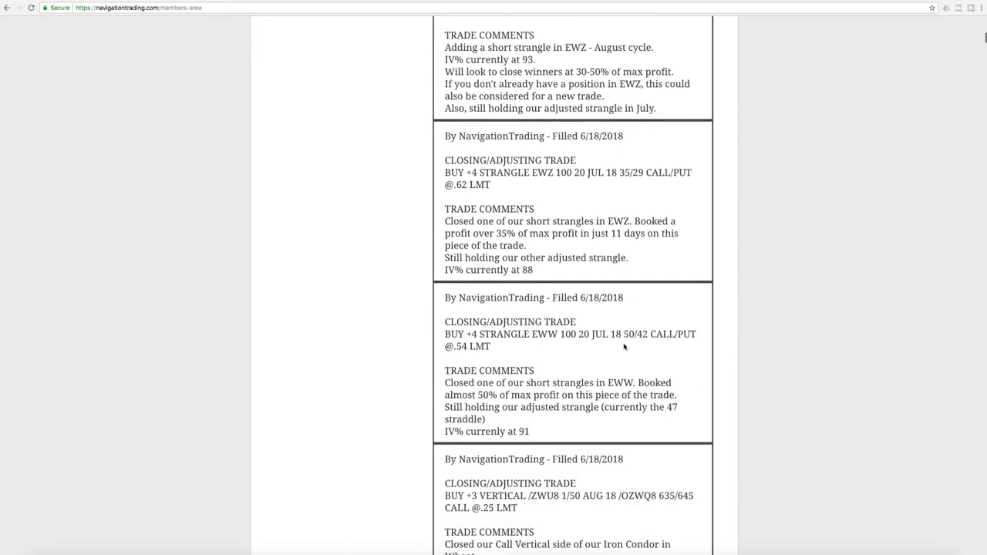
scroll(554, 206, up, 4)
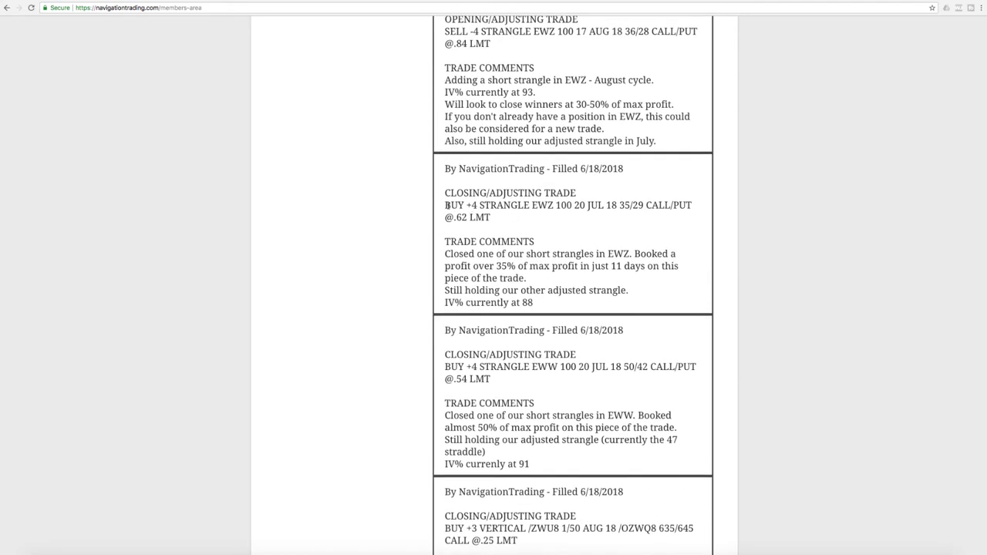
drag(444, 193, 556, 205)
drag(490, 266, 642, 266)
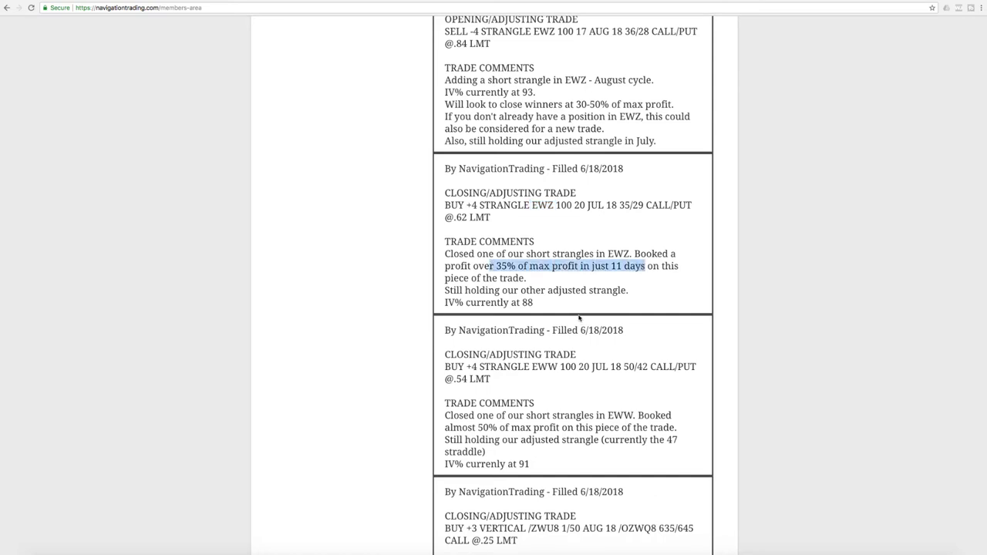
Scroll to the 6/19 EWZ August strangle and highlight its IV% of 93
scroll(564, 299, up, 3)
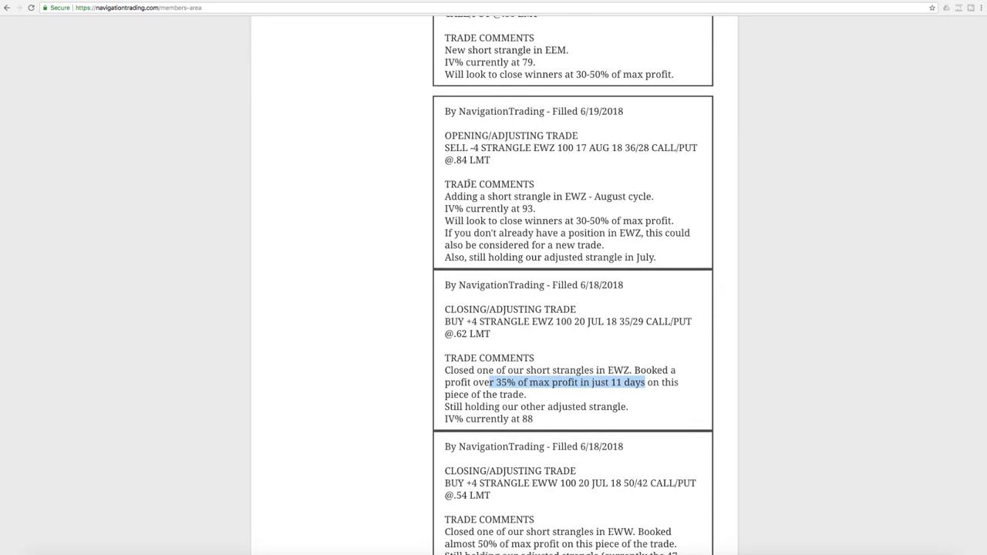
click(564, 197)
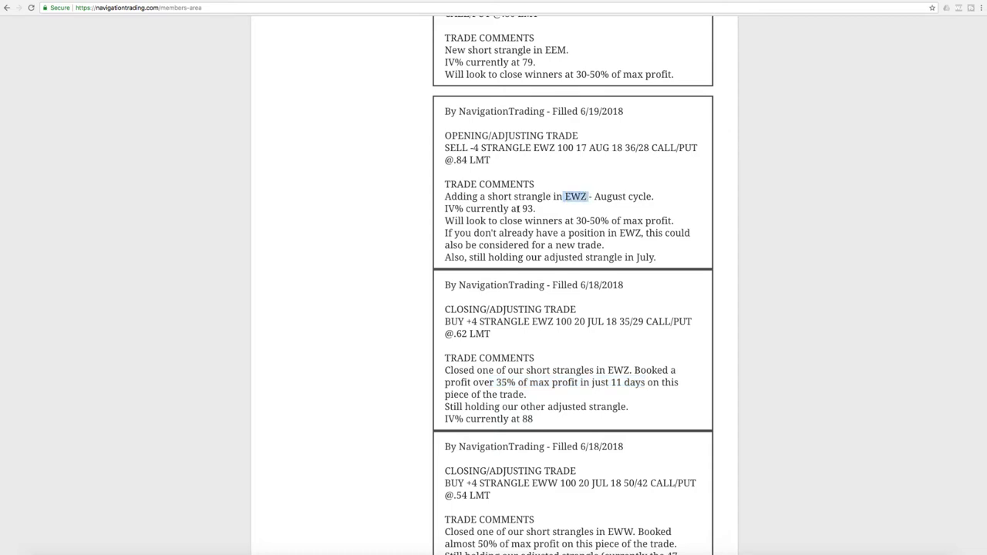
drag(536, 208, 465, 208)
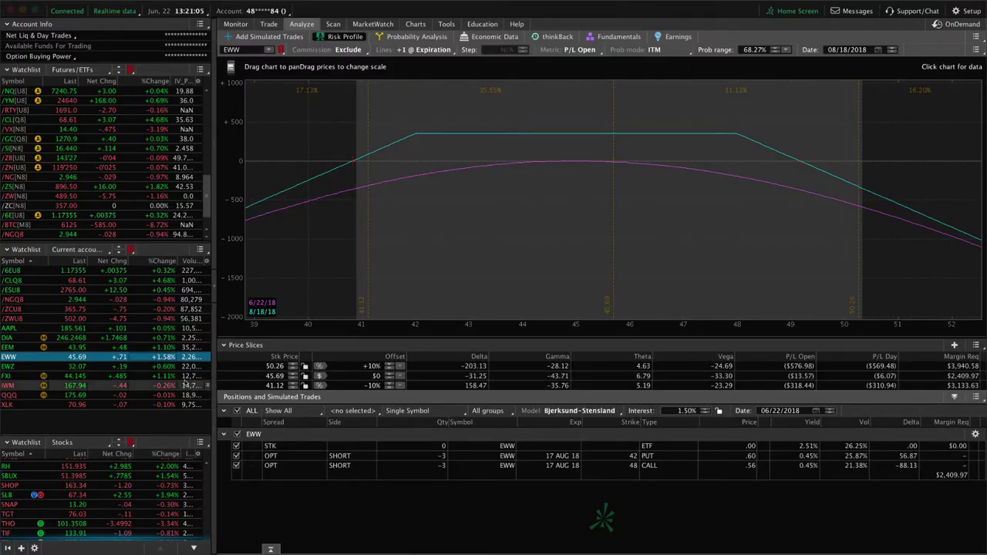
Show EWZ's risk profile, widen the price range, and uncheck the 36 call, 28 put, 35 put, 34 call
click(171, 367)
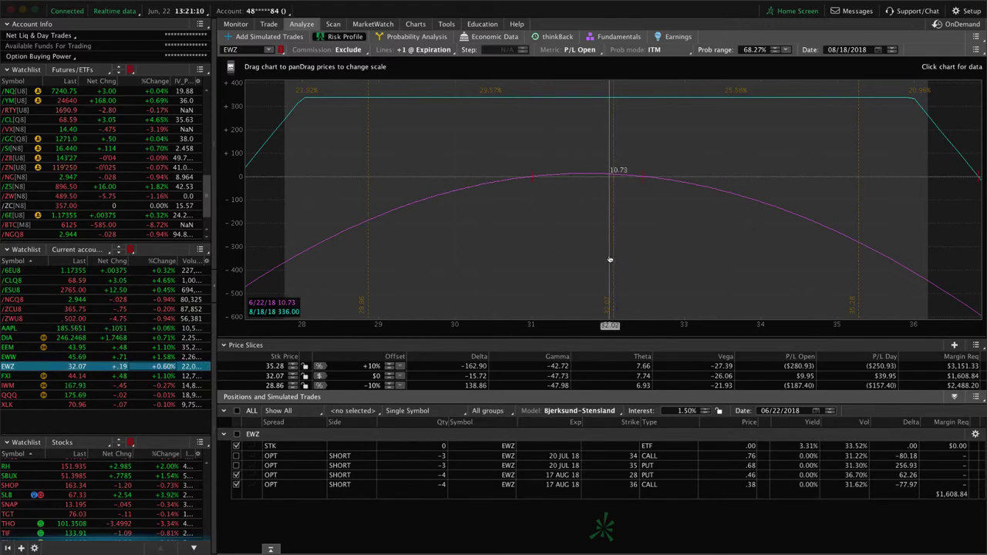
drag(699, 327, 656, 293)
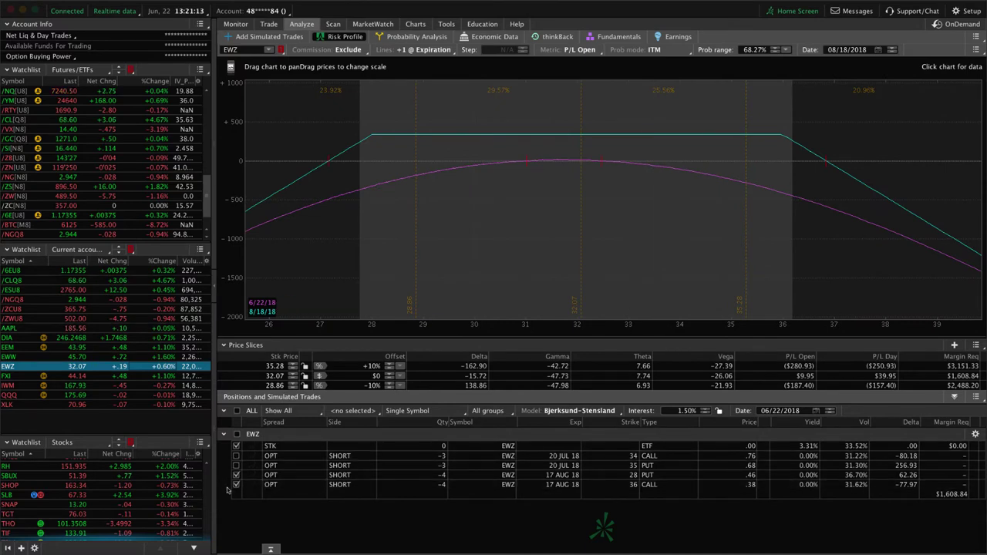
click(236, 484)
click(236, 476)
click(236, 466)
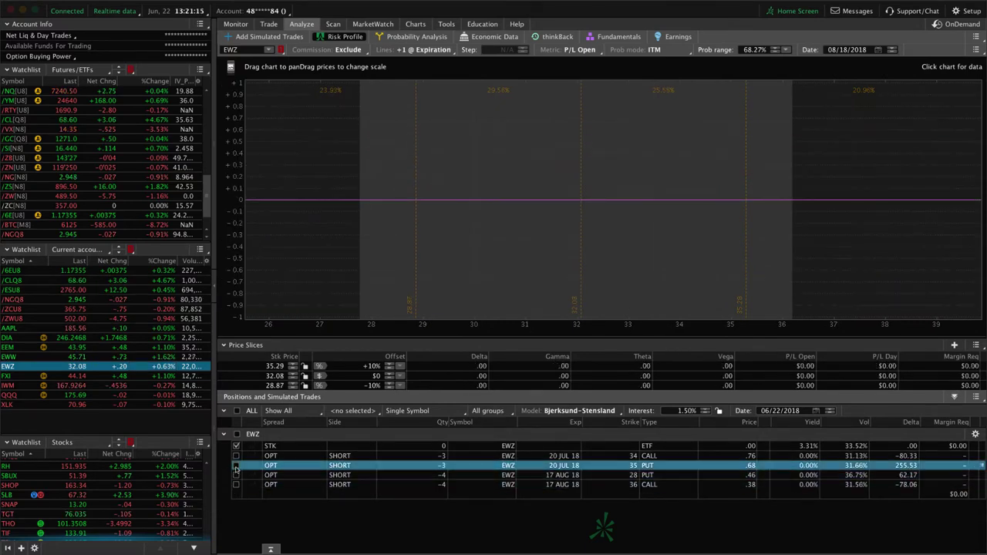
click(236, 456)
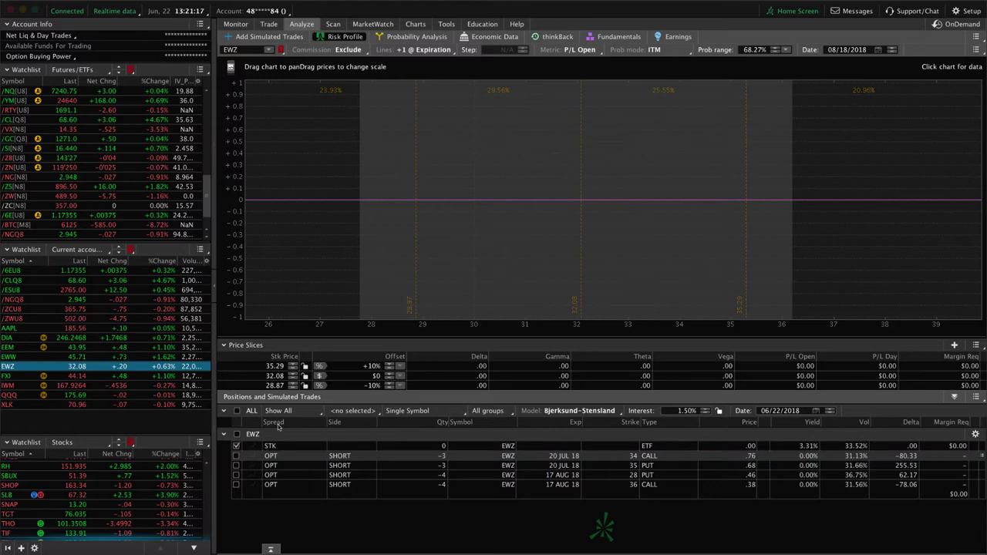
Reset the analysis page to system defaults so all four EWZ legs are graphed
click(978, 36)
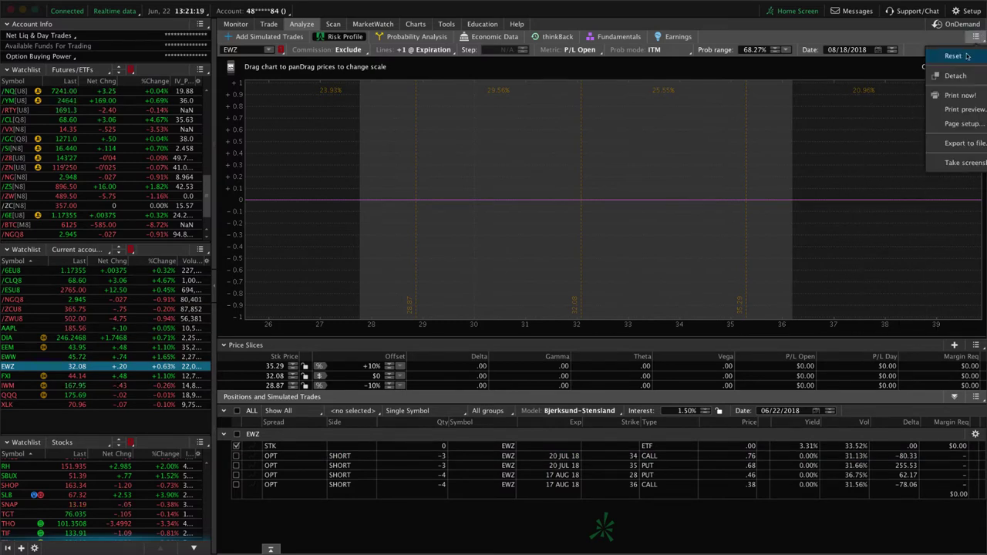
click(960, 57)
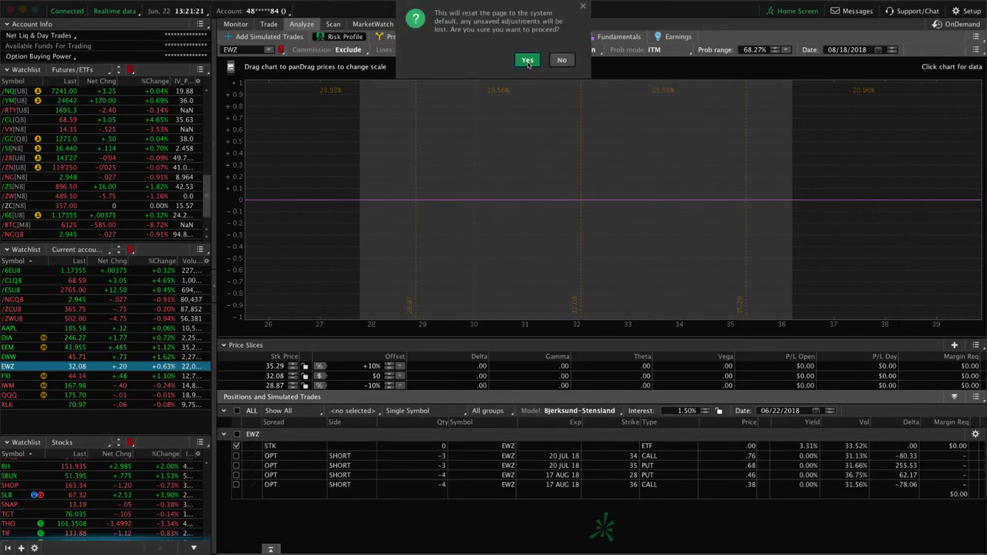
click(526, 63)
Drop the 36 call and 28 put legs from the EWZ graph and pan to prices 30–38
click(236, 484)
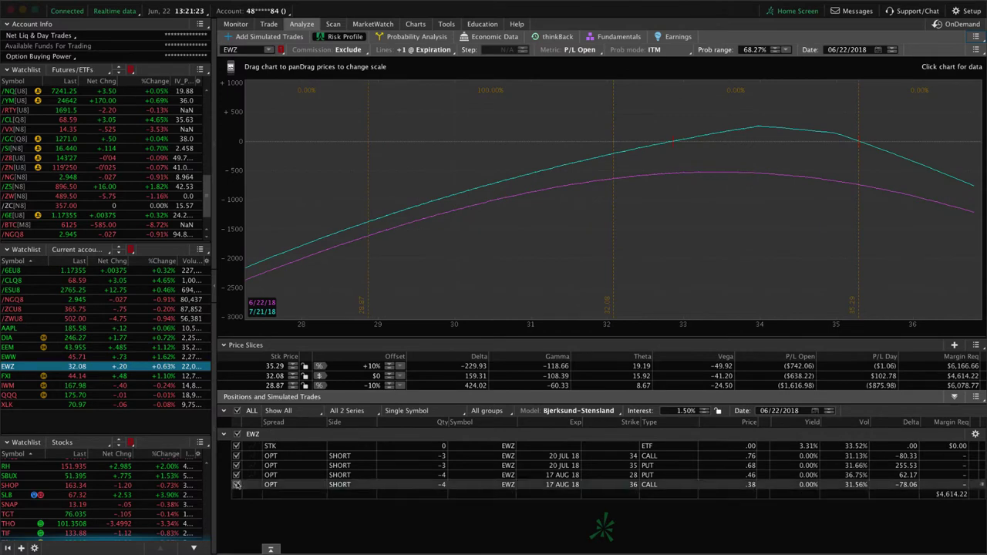
click(236, 475)
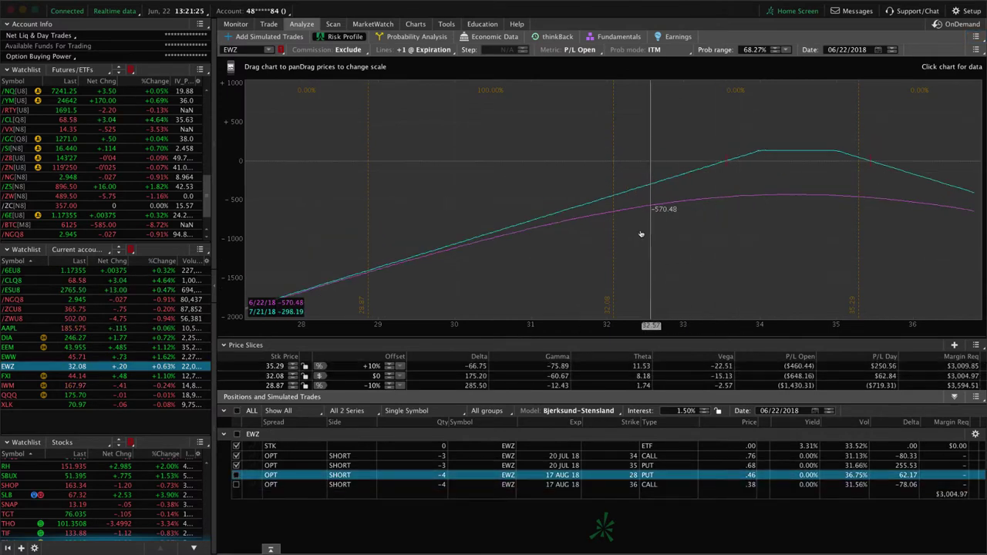
drag(694, 250, 569, 252)
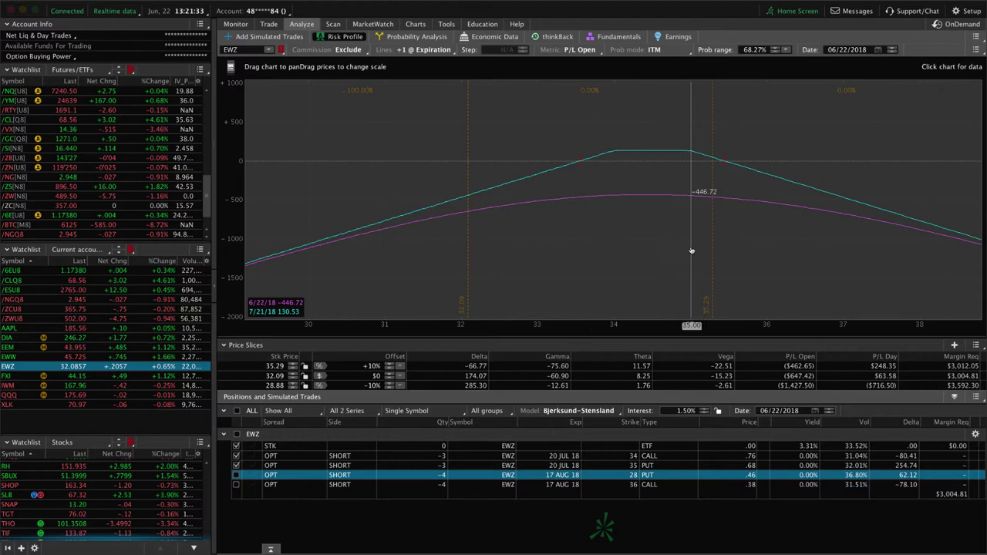
Compare the July 34/35 strangle without and then with its 35 put leg
click(236, 475)
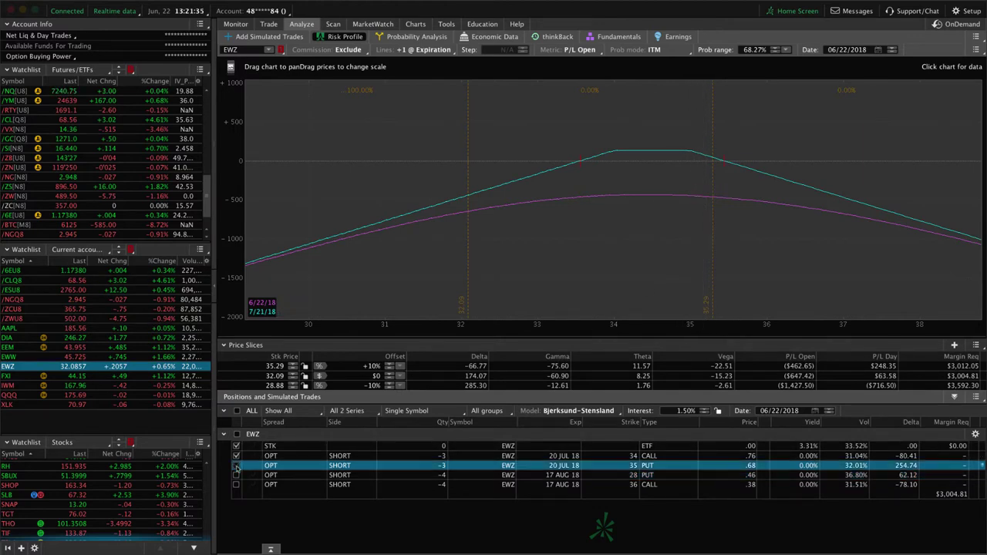
click(236, 465)
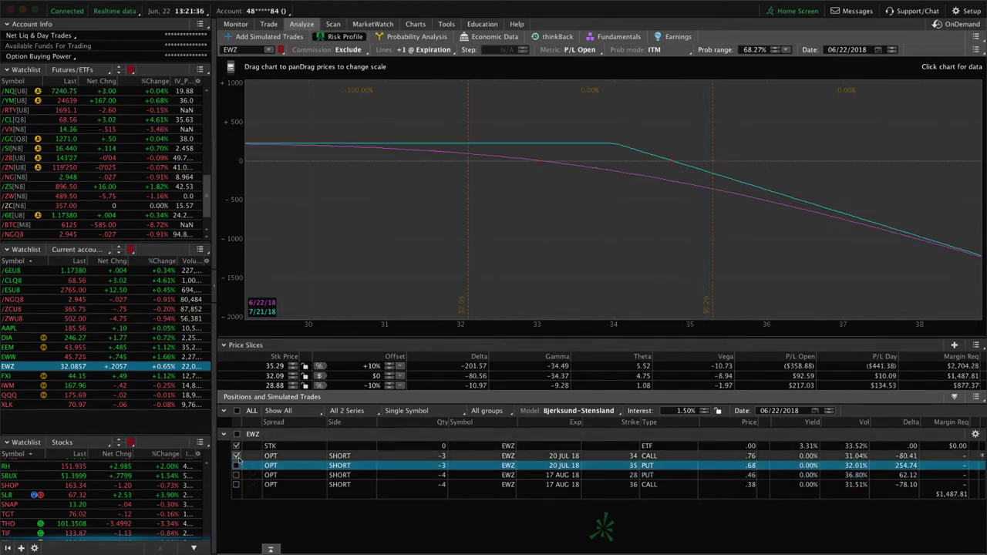
click(544, 456)
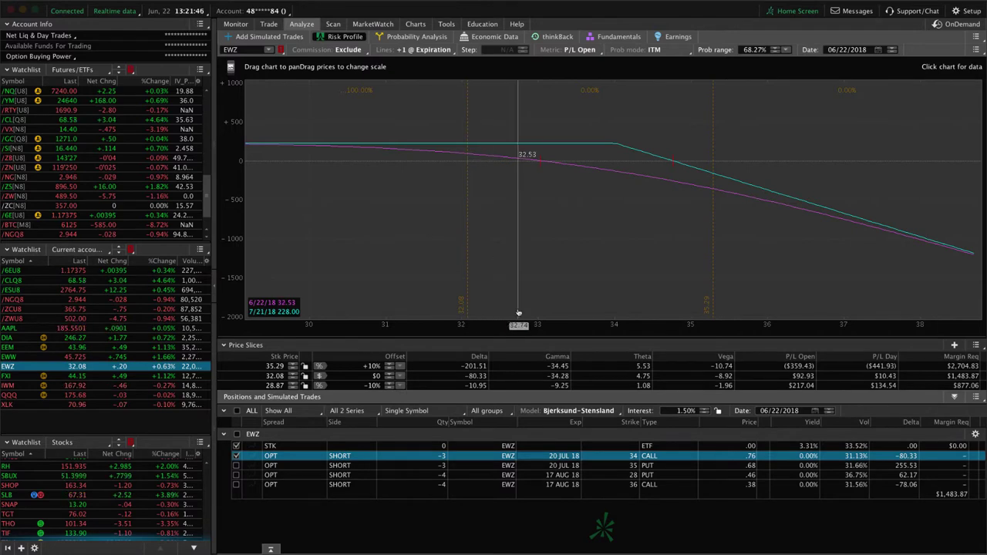
click(236, 465)
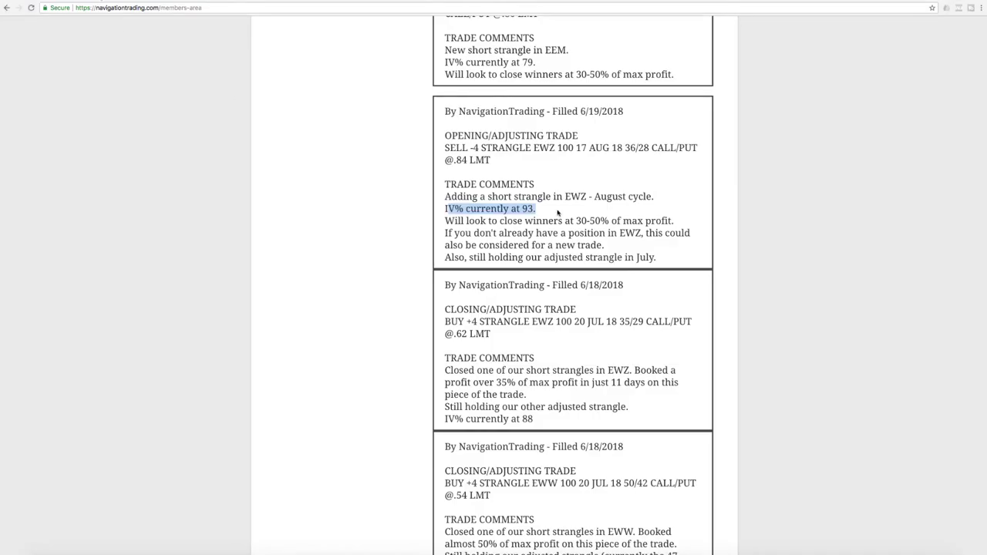
Highlight 'SELL -4 STRANGLE EEM' in the 6/19 alert, then go back to thinkorswim
scroll(558, 212, up, 4)
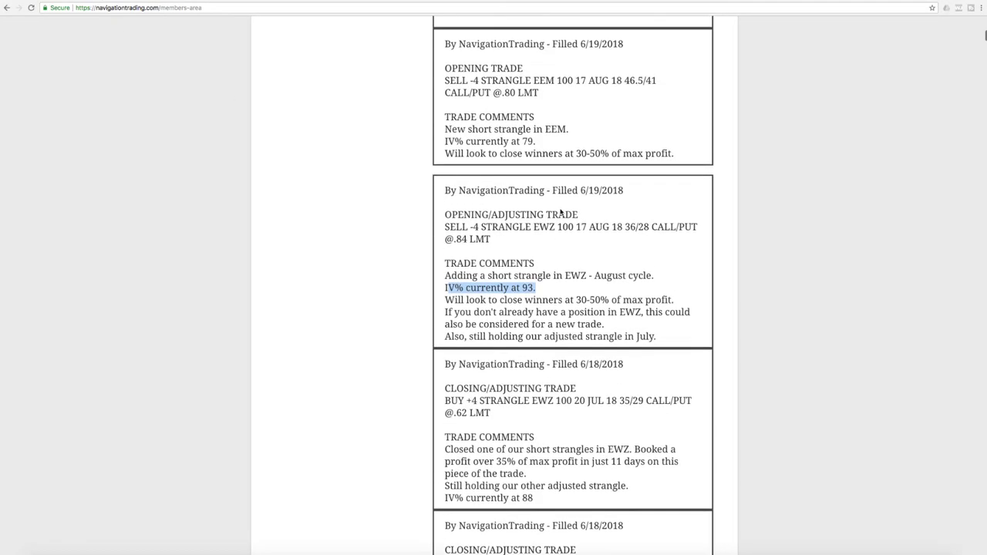
scroll(653, 211, up, 1)
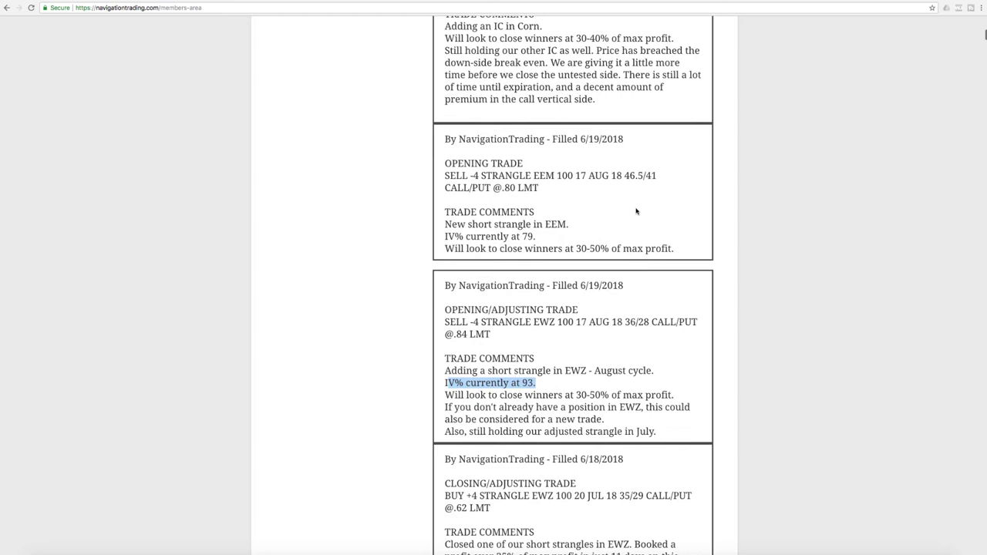
drag(445, 175, 552, 176)
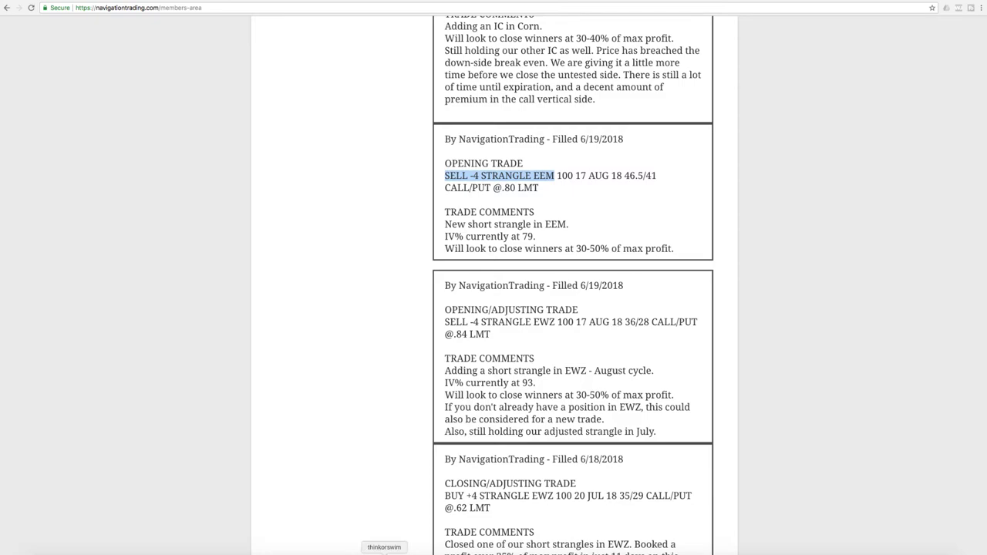
click(384, 553)
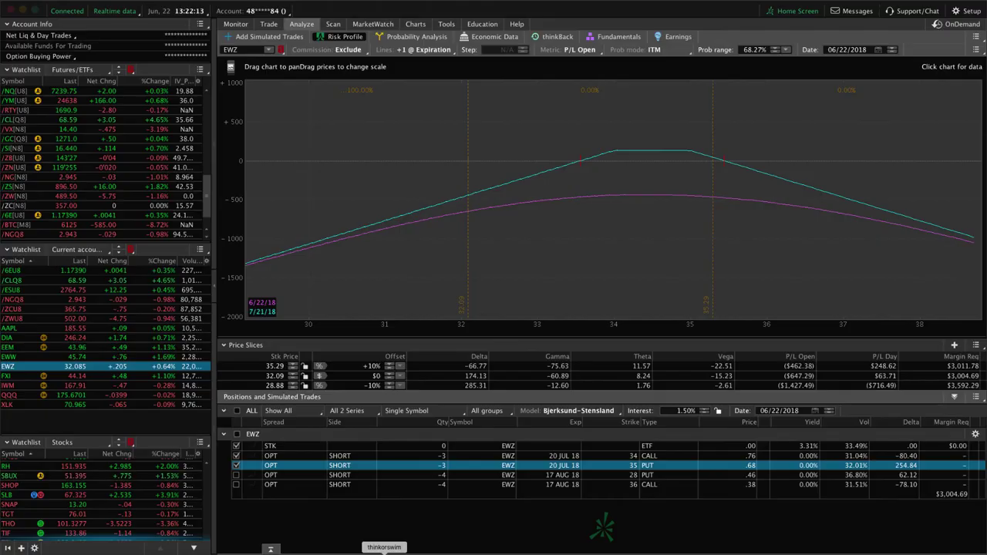
Load the EEM short strangle's risk profile, showing $2,744.86 margin
click(167, 349)
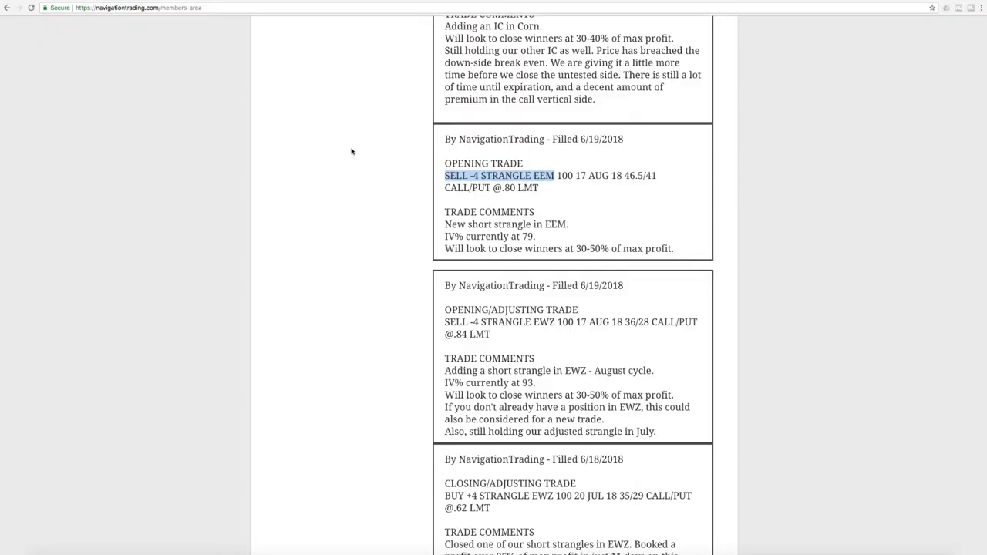
scroll(352, 149, up, 4)
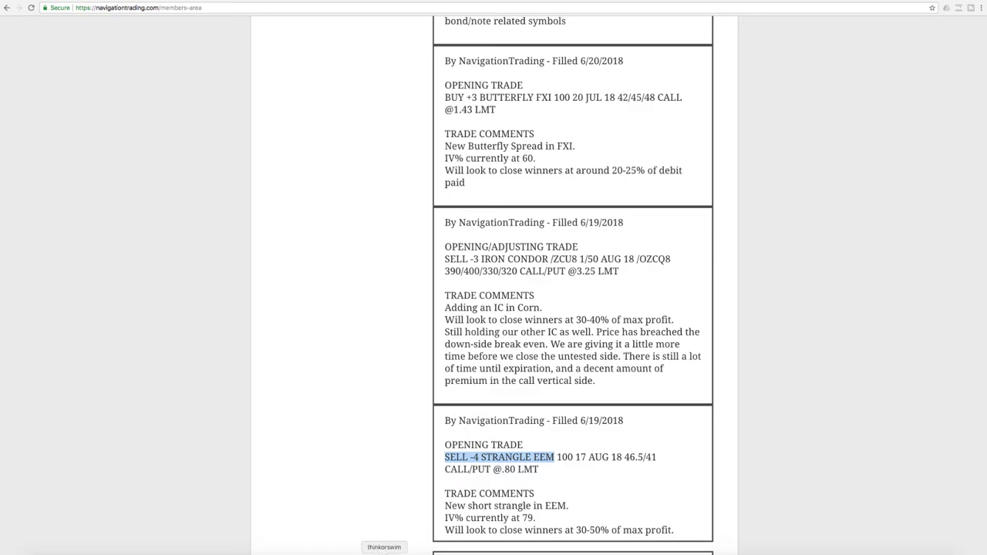
Switch to thinkorswim and load the /ZCU8 corn iron condor's risk profile
click(383, 553)
click(147, 310)
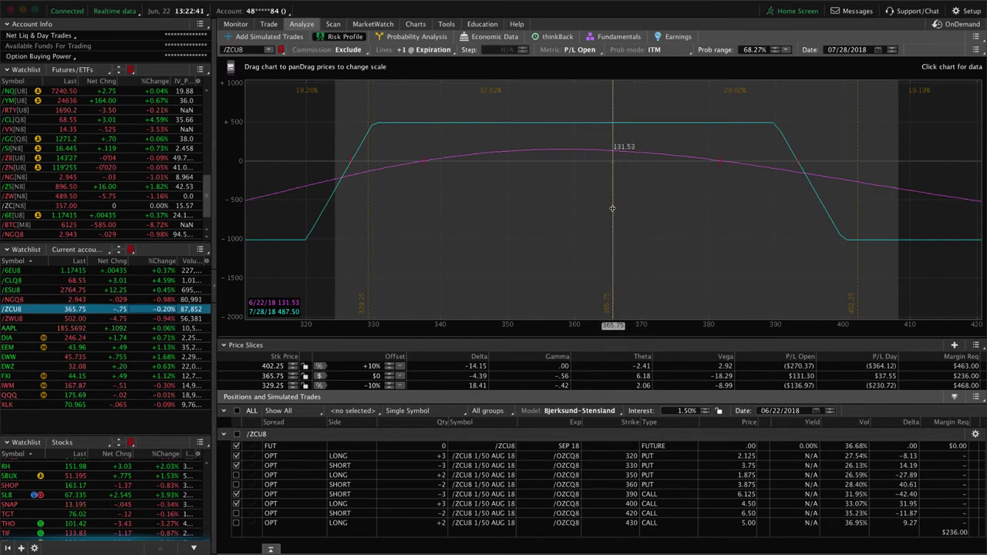
Swap the graphed /ZCU8 legs to 350/360 puts and 420/430 calls, panning to 350–450
click(236, 465)
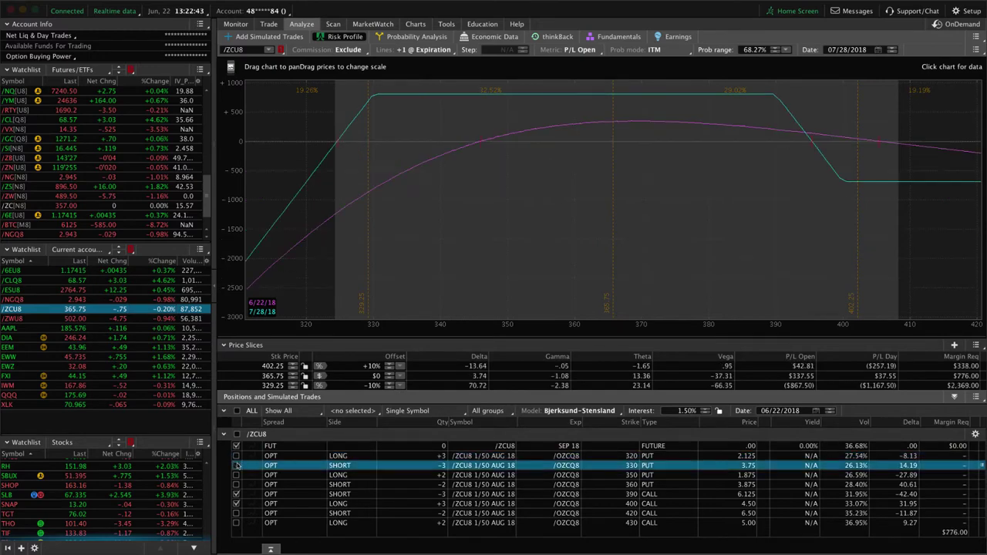
click(237, 475)
click(237, 485)
click(237, 493)
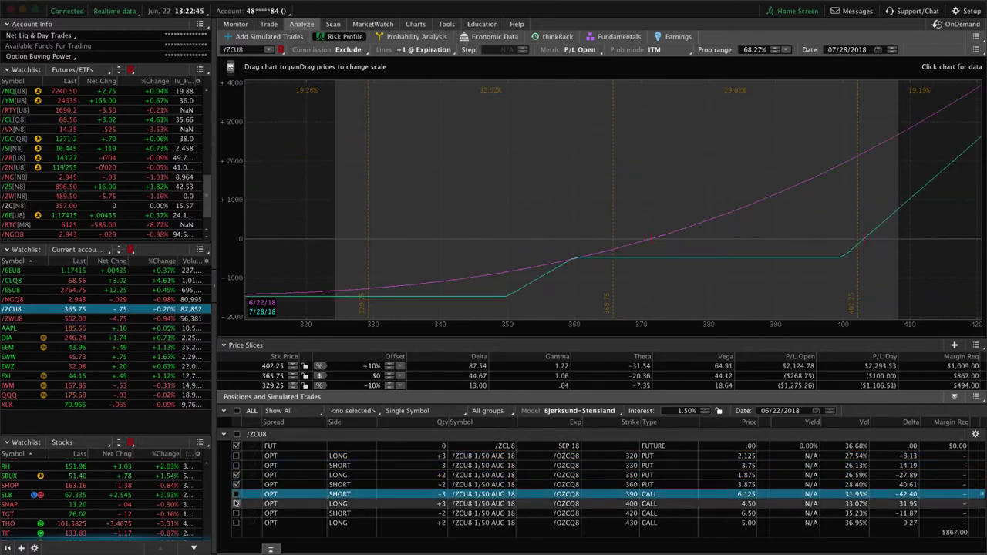
click(237, 503)
click(237, 513)
click(237, 523)
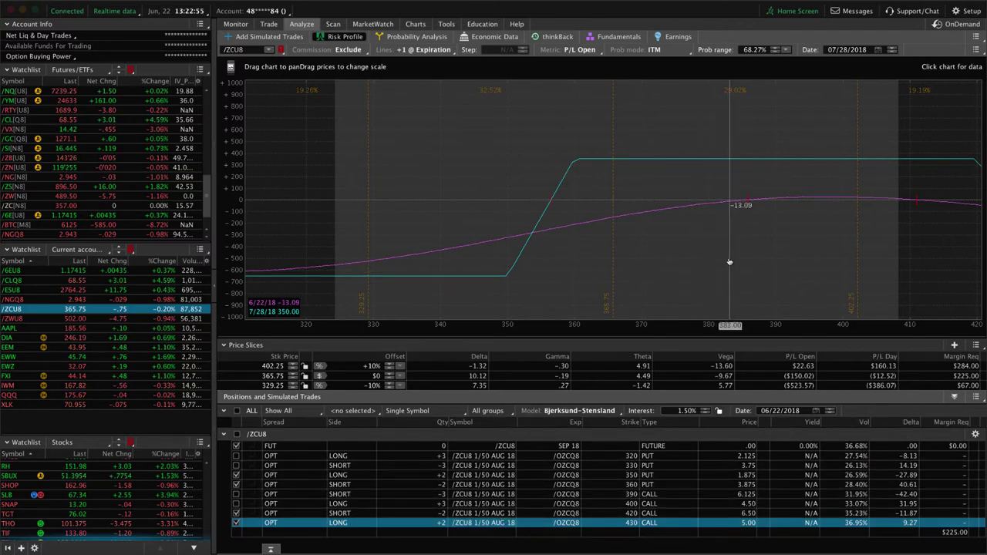
drag(729, 263, 527, 262)
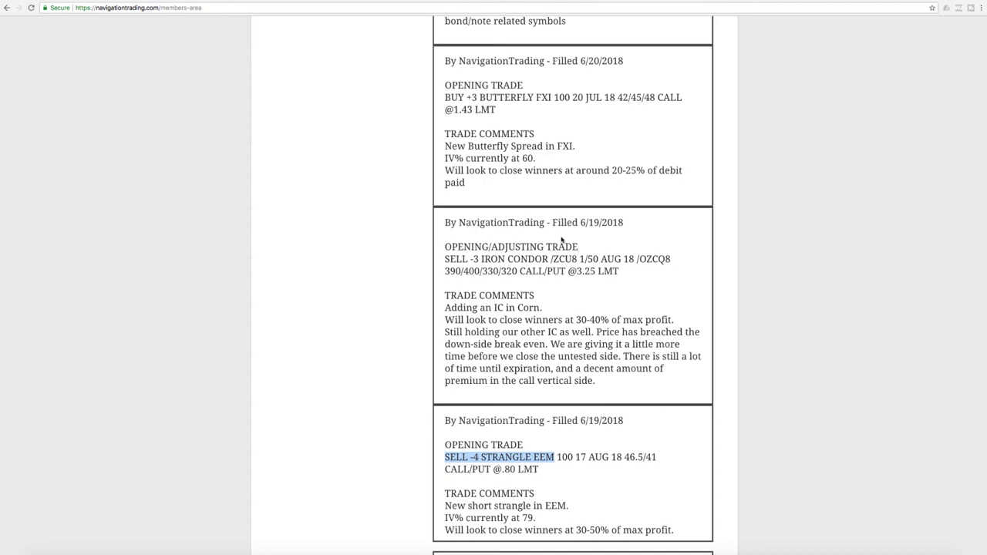
Highlight 'Butterfly' and the 20-25% profit target in the 6/20 FXI alert
scroll(550, 243, up, 3)
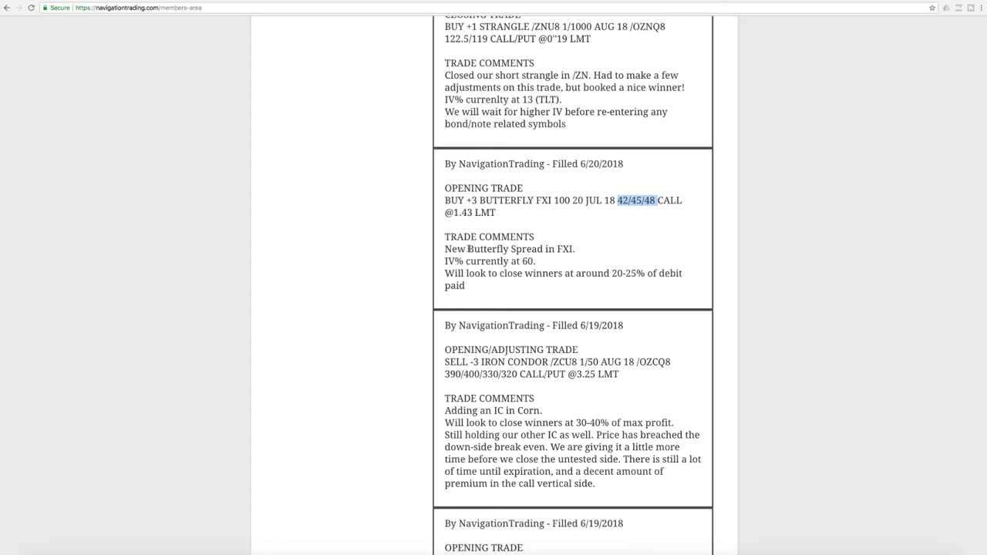
drag(468, 248, 435, 261)
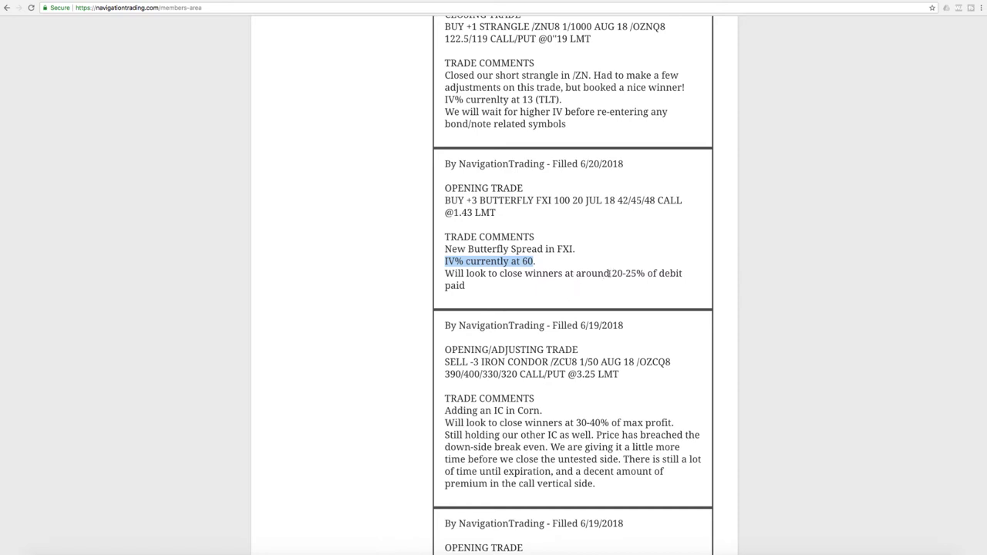
drag(612, 273, 646, 274)
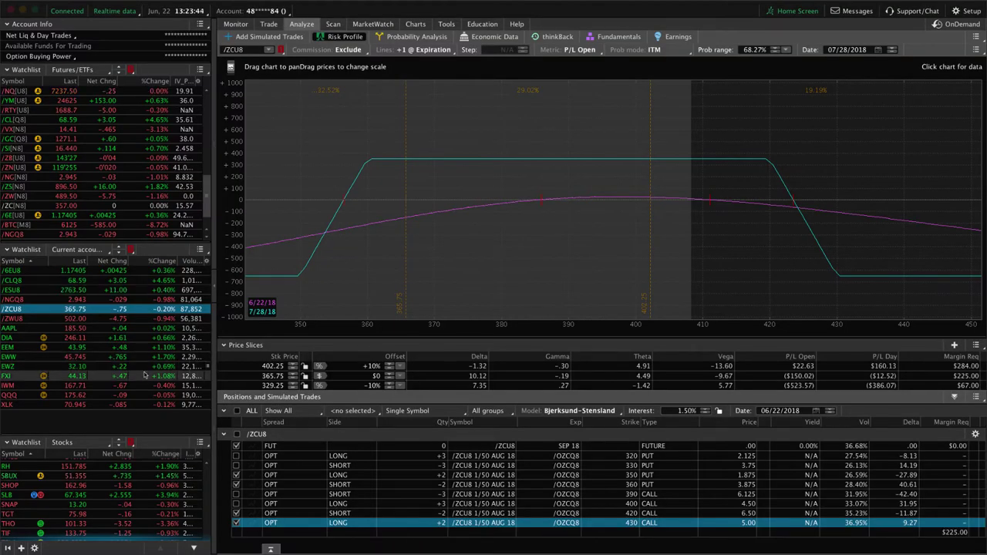
Load the FXI butterfly's risk profile, then its price chart
click(145, 376)
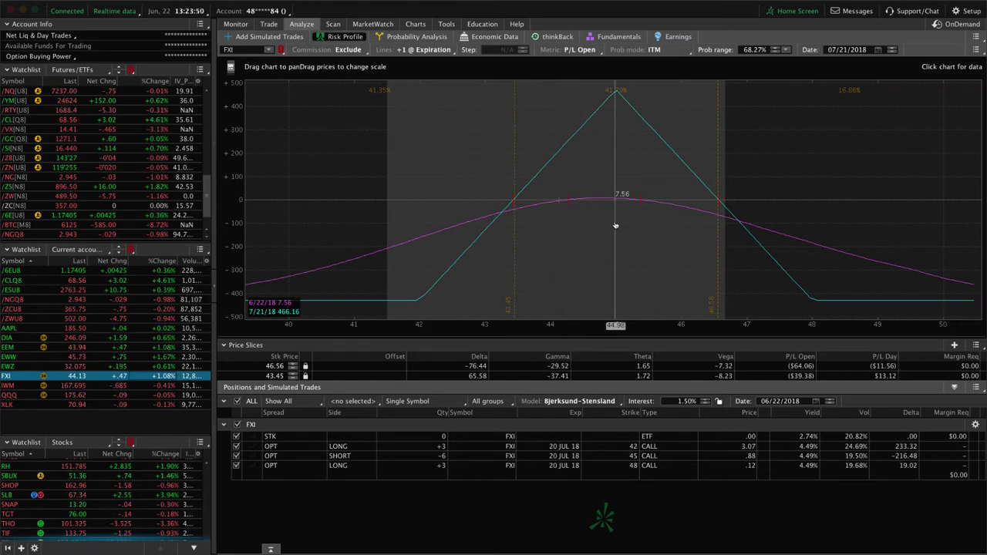
click(415, 24)
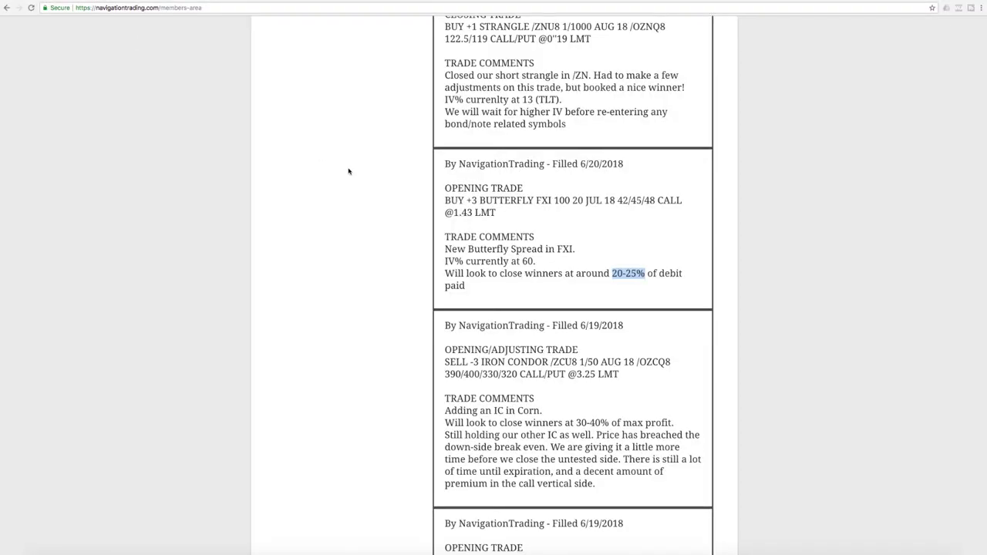
Highlight the /ZN symbol and its IV% of 13 comment in the closing alert
scroll(343, 166, up, 2)
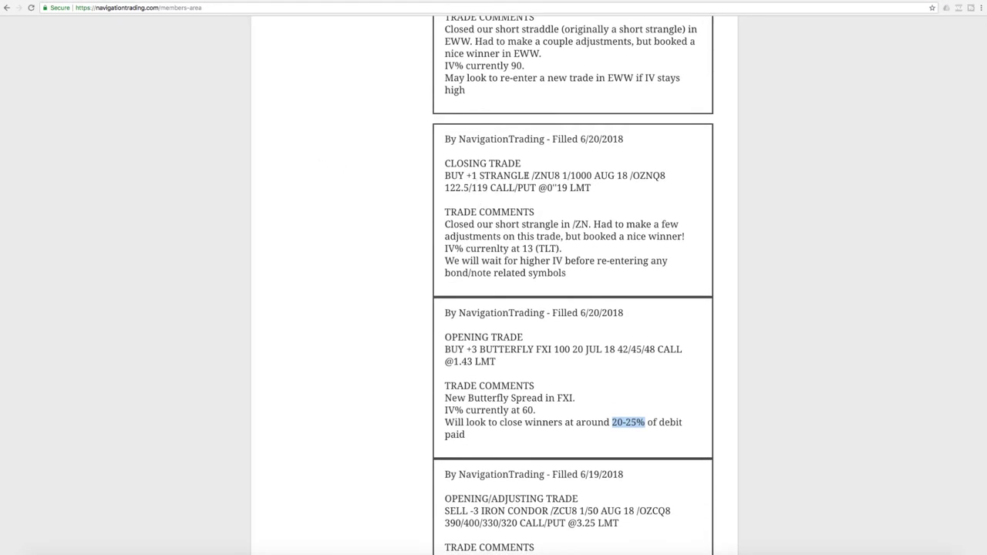
drag(531, 175, 548, 176)
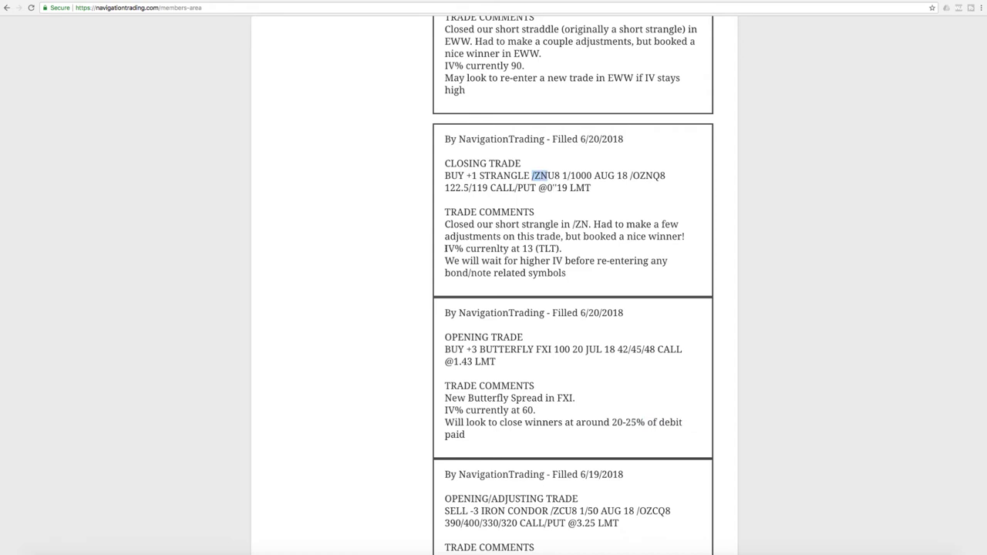
drag(446, 249, 534, 249)
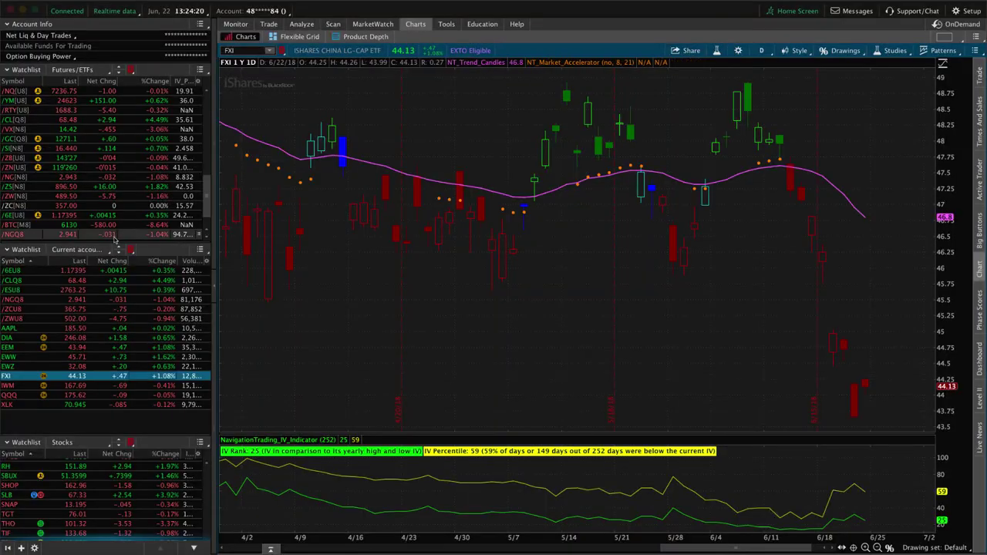
Switch the thinkorswim chart from FXI to TLT, showing IV Rank 4
scroll(117, 200, up, 5)
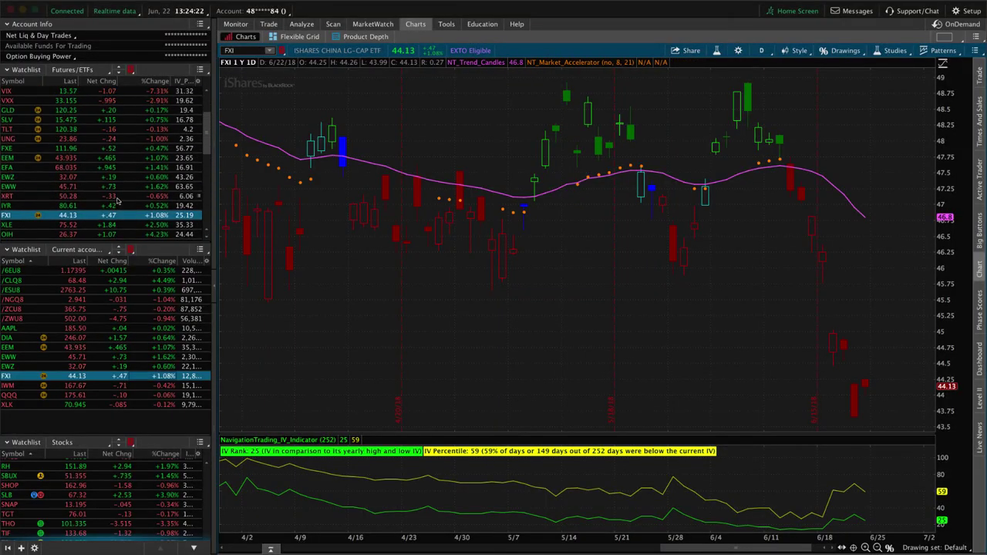
click(118, 201)
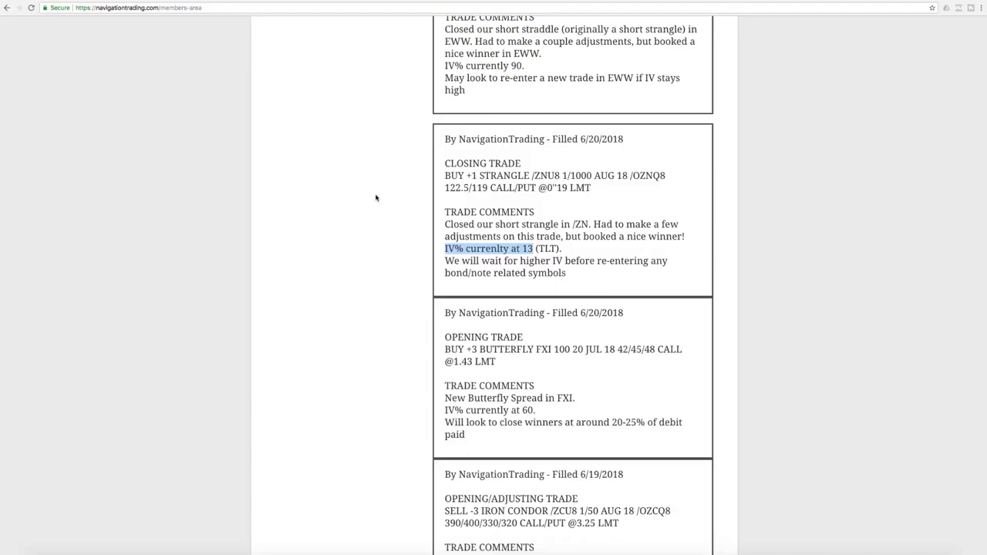
Go back to the 6/21 KR trade and highlight KR and its short put vertical comment
scroll(529, 268, up, 3)
scroll(530, 269, up, 1)
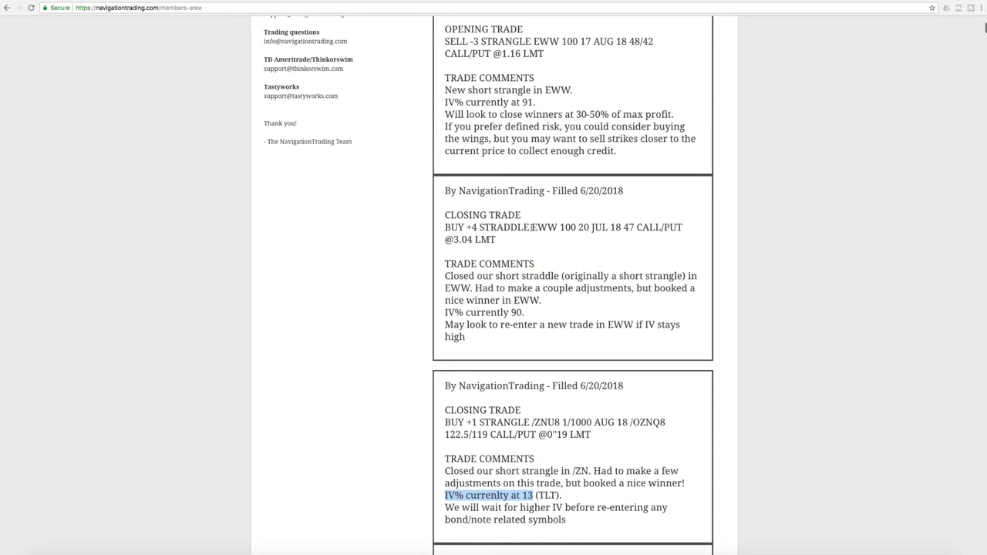
drag(531, 228, 559, 229)
scroll(556, 246, up, 2)
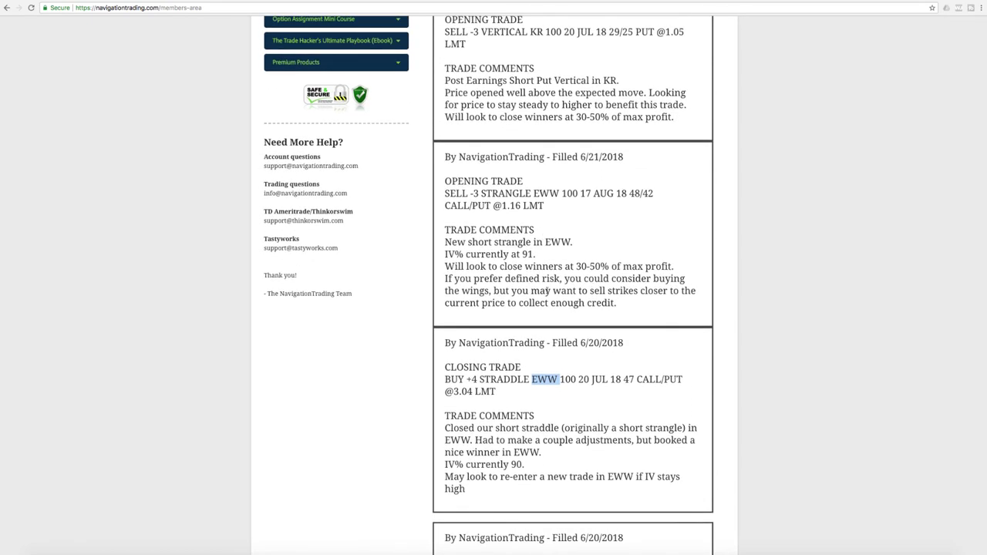
scroll(531, 291, up, 3)
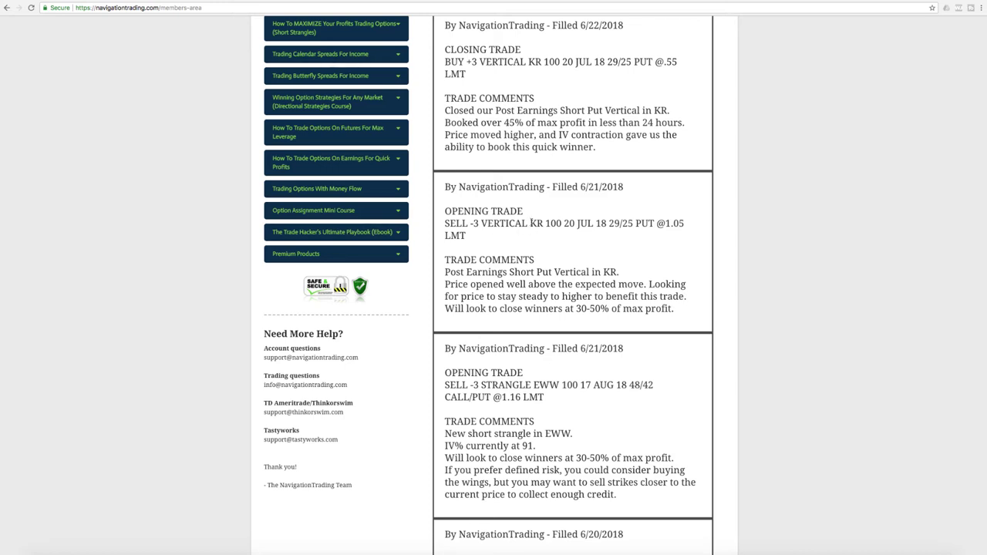
drag(531, 223, 544, 223)
drag(511, 272, 636, 275)
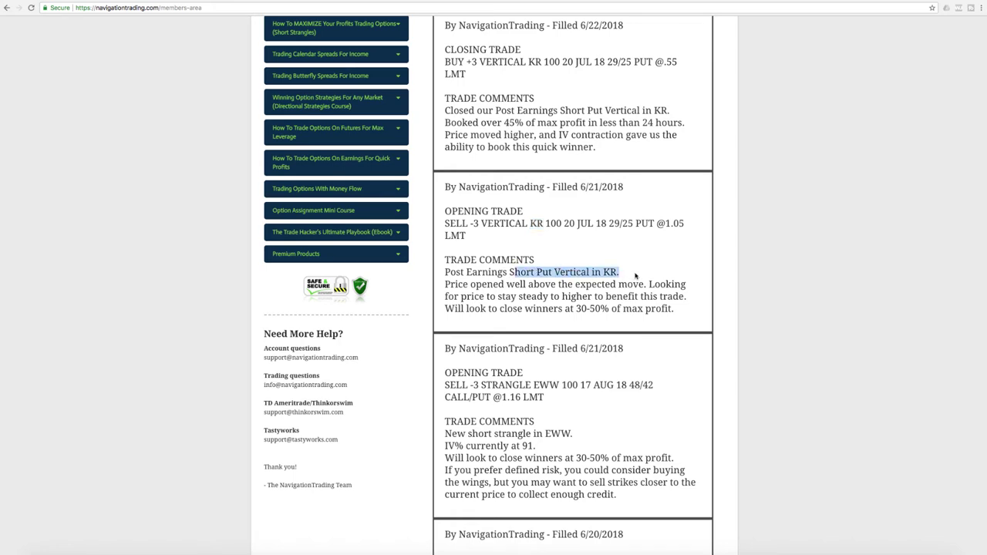
Replace TLT with KR in thinkorswim's chart to show Kroger's daily chart and IV Rank
click(392, 547)
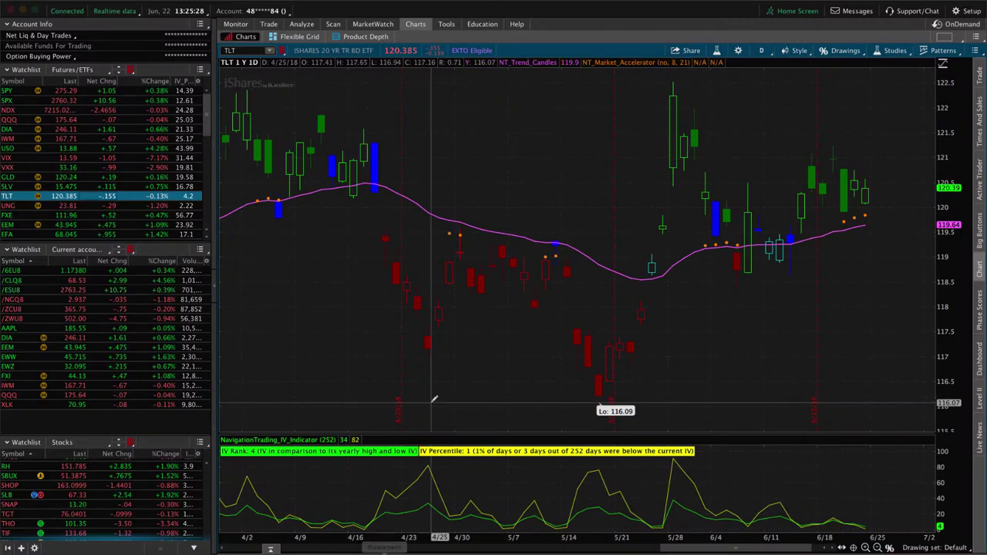
click(243, 50)
text(KR)
key(Return)
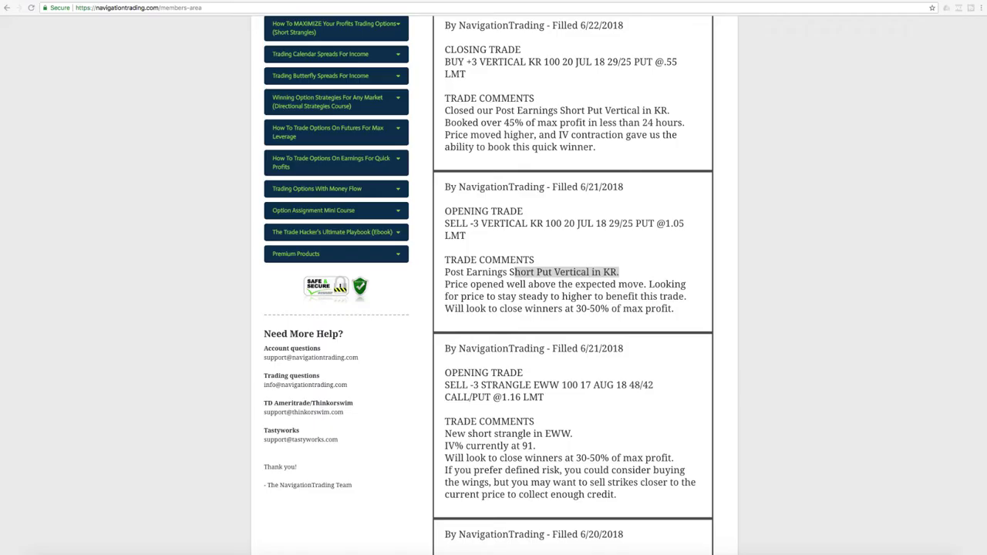
Highlight the KR trade's note on booking over 45% profit, then chart /CLQ8 crude futures
scroll(533, 229, up, 3)
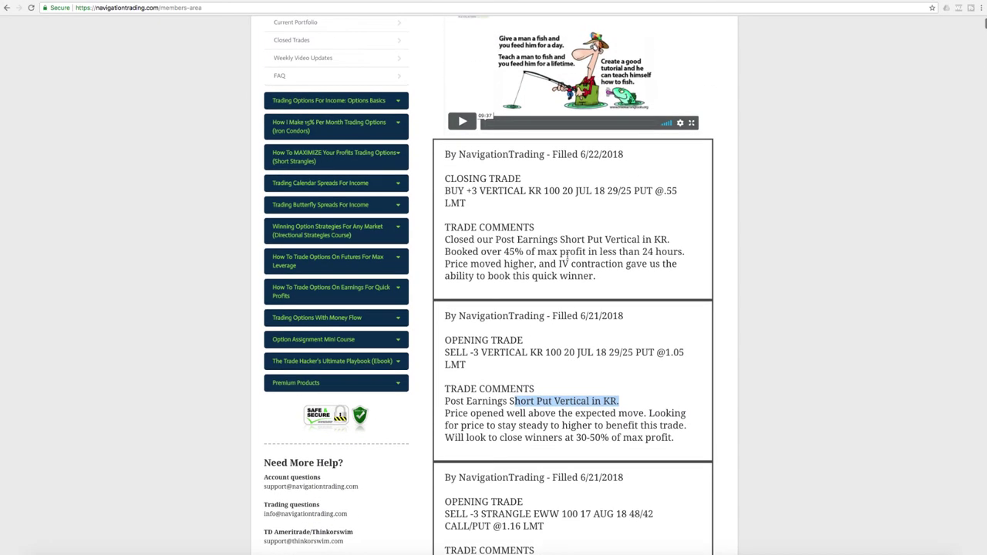
drag(445, 251, 684, 254)
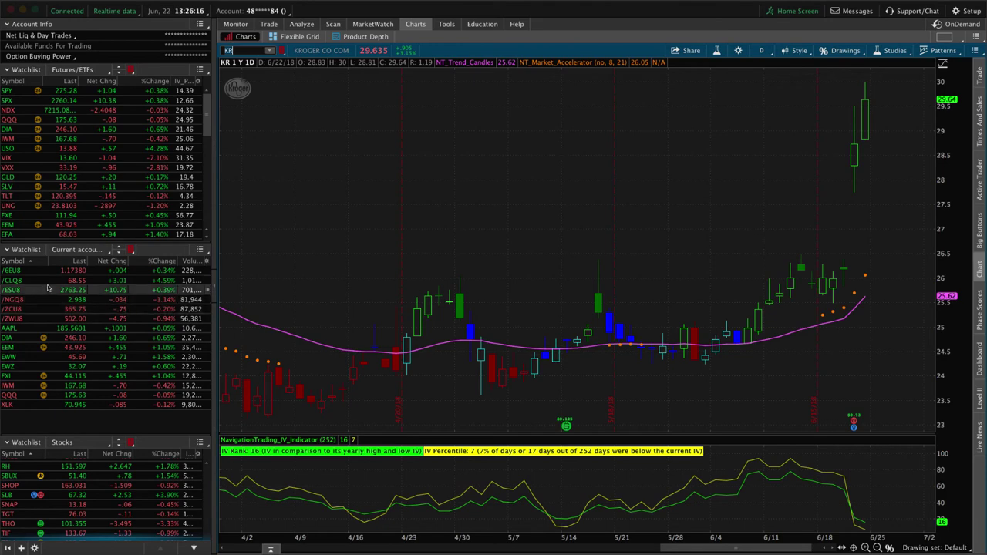
click(51, 281)
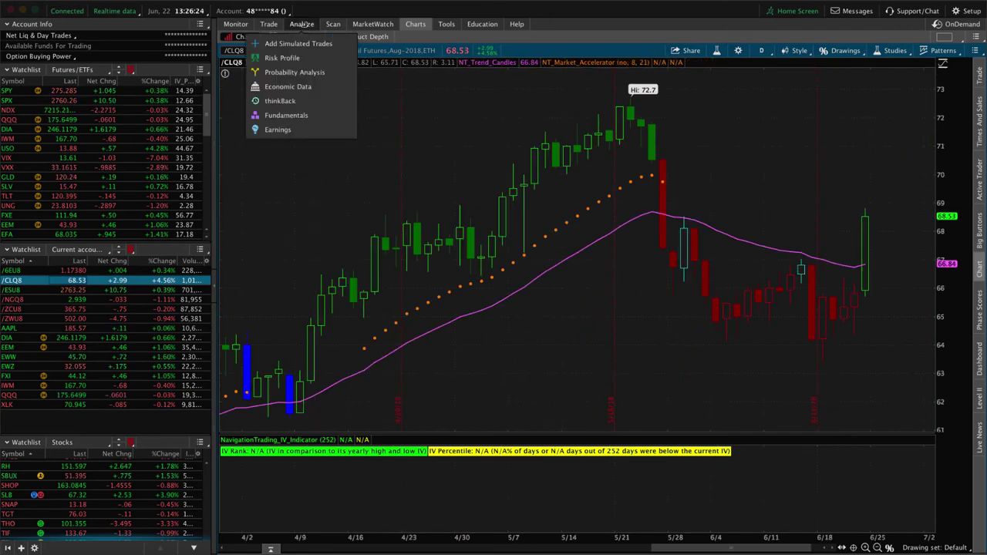
Open the Risk Profile for /CLQ8, then switch it to the /ESU8 2760/2790 put vertical
click(302, 25)
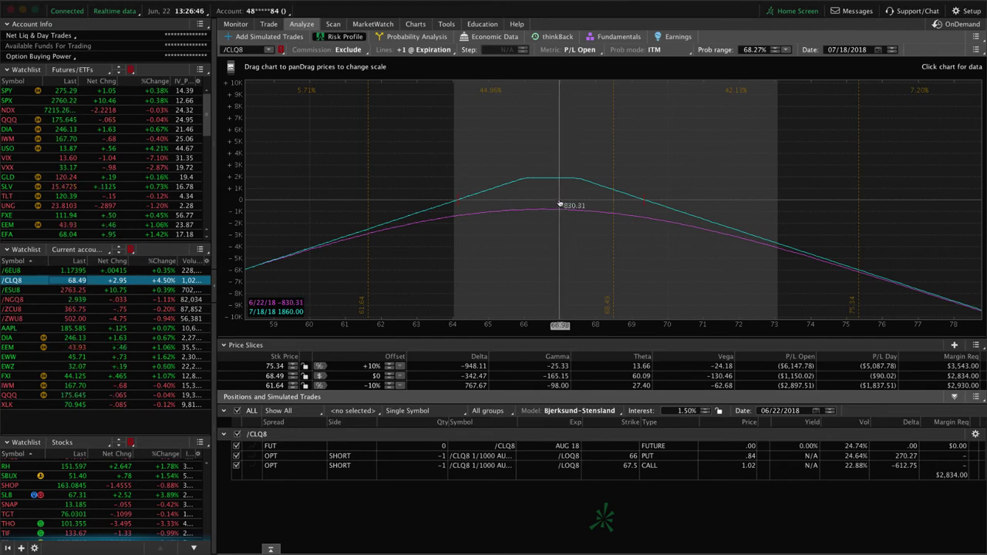
click(154, 293)
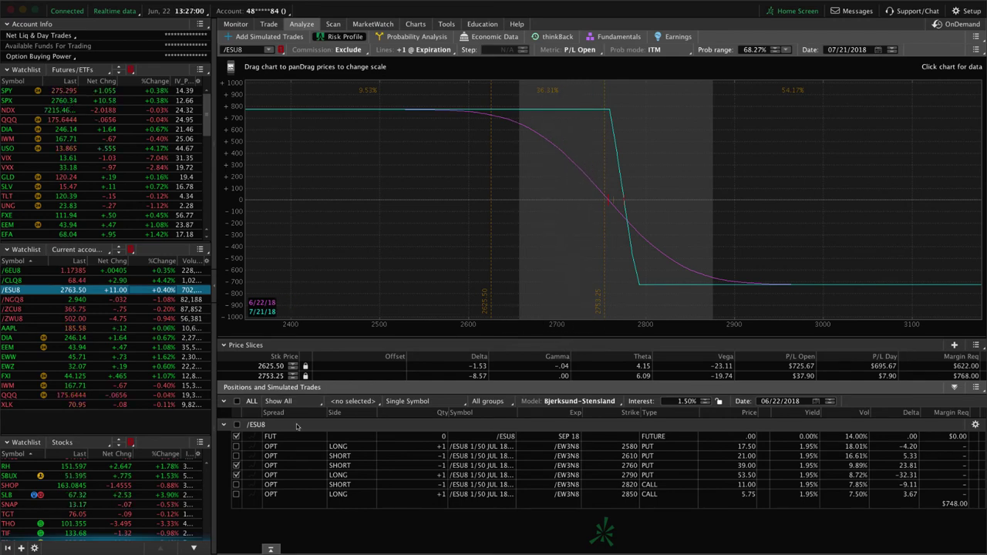
Include all /ESU8 legs (2580–2790 puts, 2820/2850 calls) for the full condor, then view /NGQ8
click(236, 448)
click(237, 446)
click(237, 456)
click(237, 465)
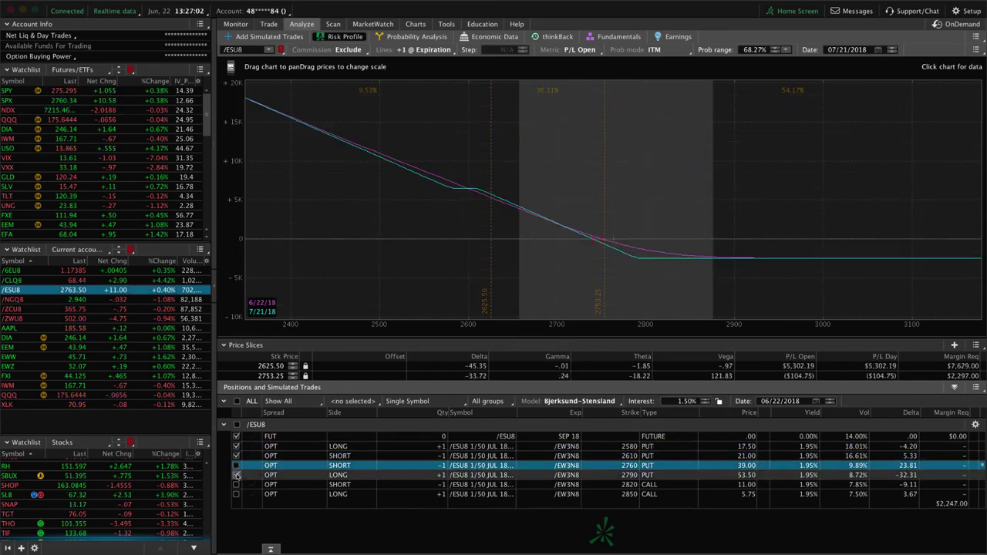
click(237, 475)
click(237, 484)
click(237, 495)
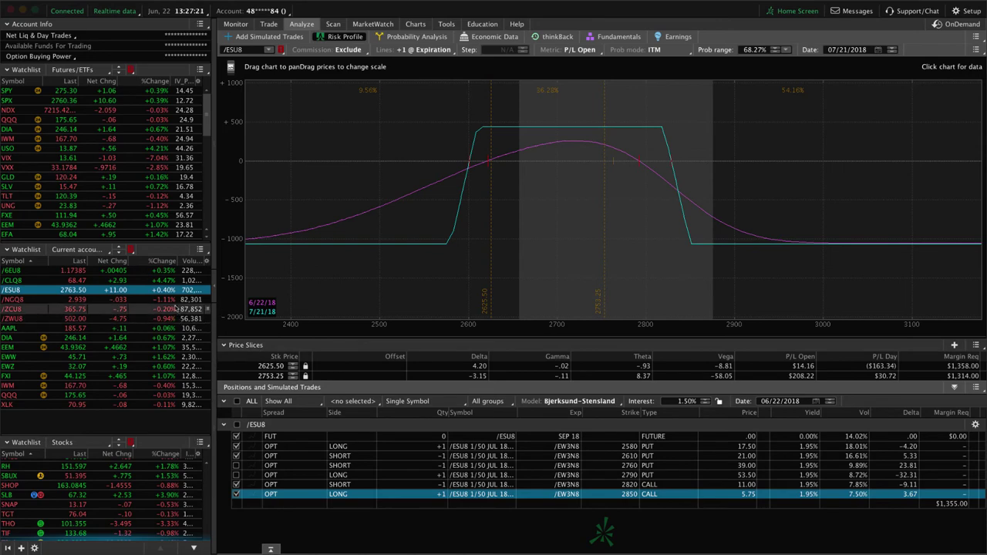
click(167, 300)
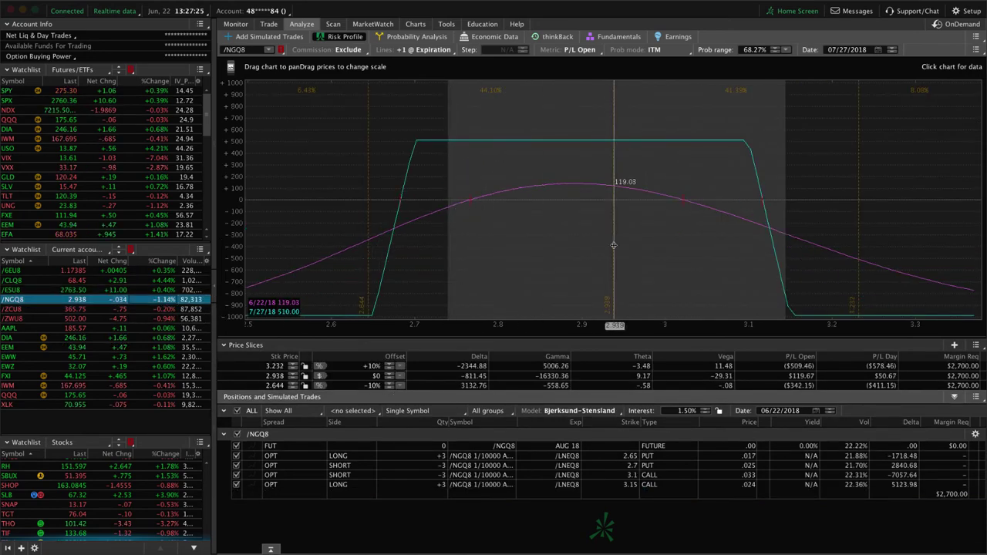
Review the /ZWU8 risk profile, then switch to the AAPL short 185 / long 195 put spread
click(158, 319)
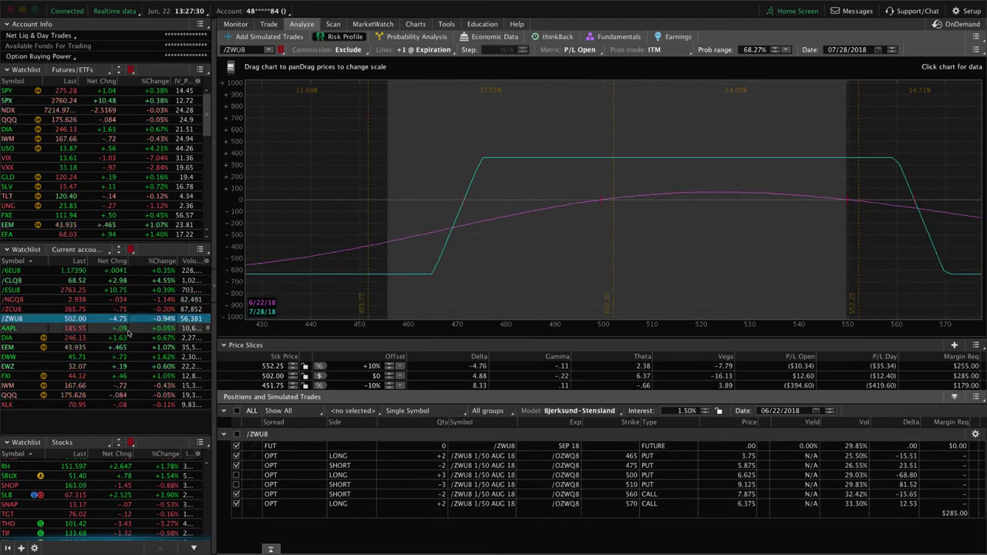
click(124, 329)
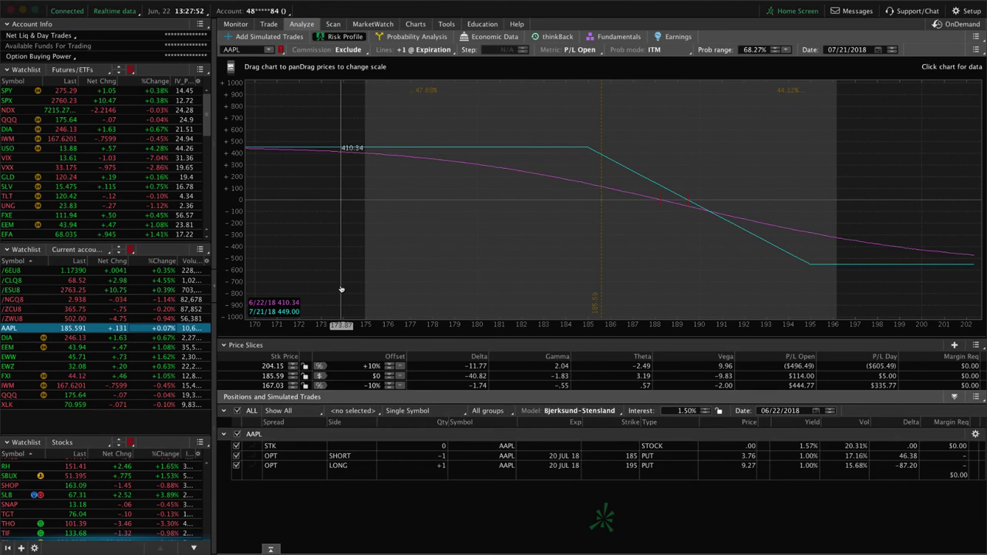
Show DIA's risk profile and toggle its legs from the 263 call down to the 241 put
click(166, 338)
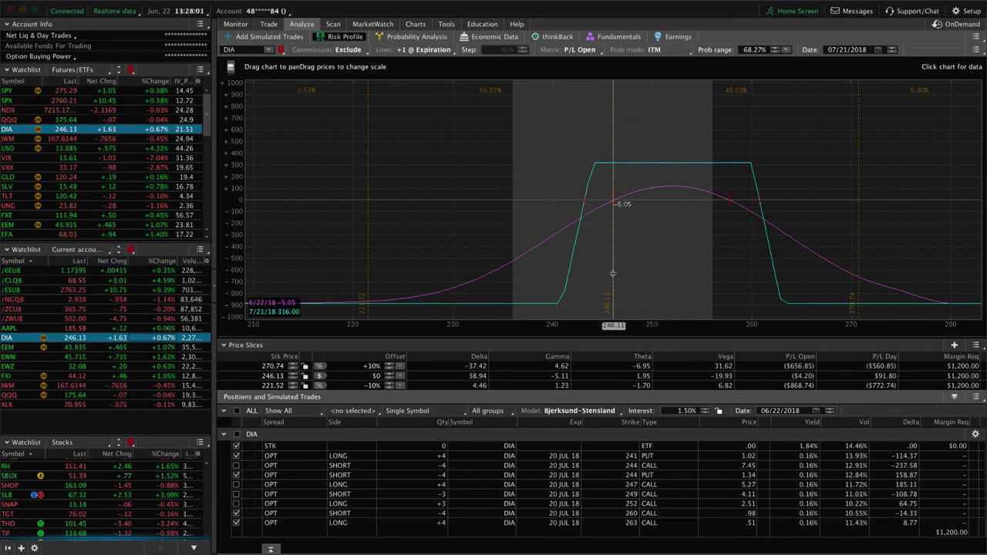
click(236, 523)
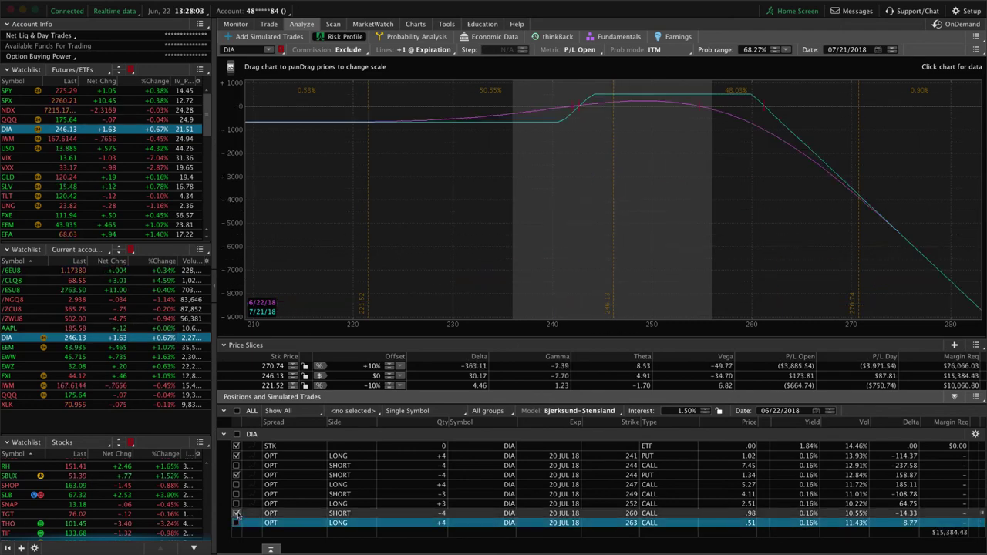
click(237, 512)
click(237, 504)
click(237, 493)
click(237, 484)
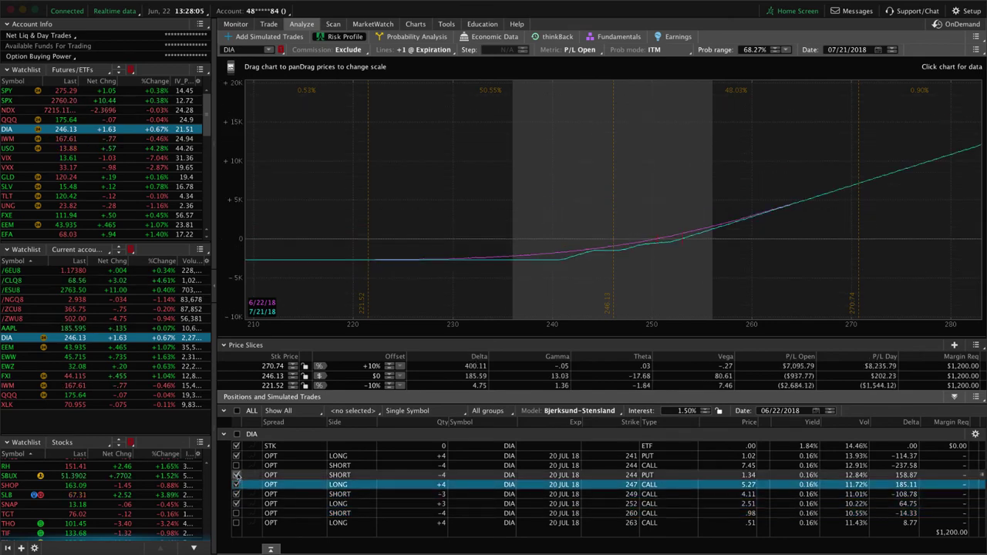
click(236, 475)
click(237, 465)
click(237, 456)
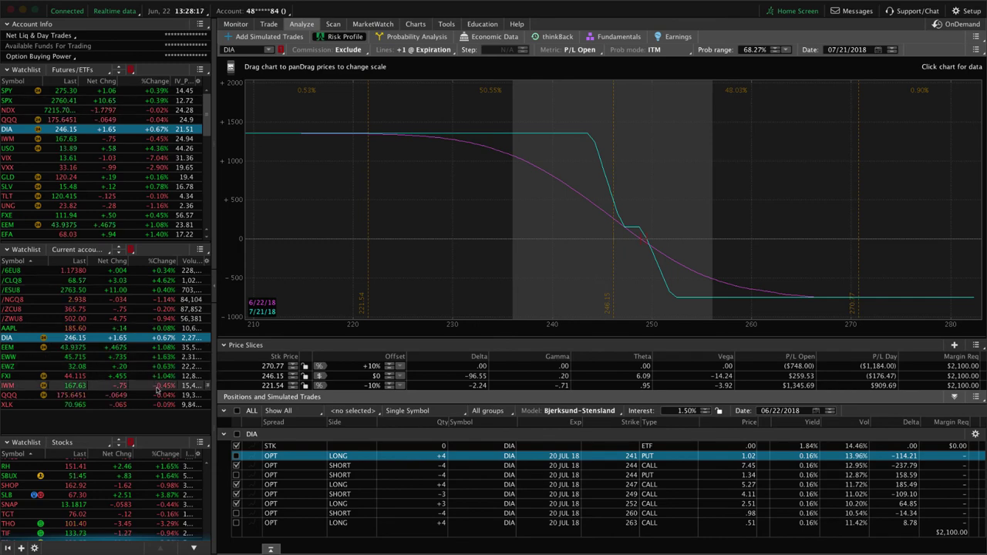
Toggle IWM's 151/154 put and 166–171 call legs in its risk profile, then view QQQ
click(157, 386)
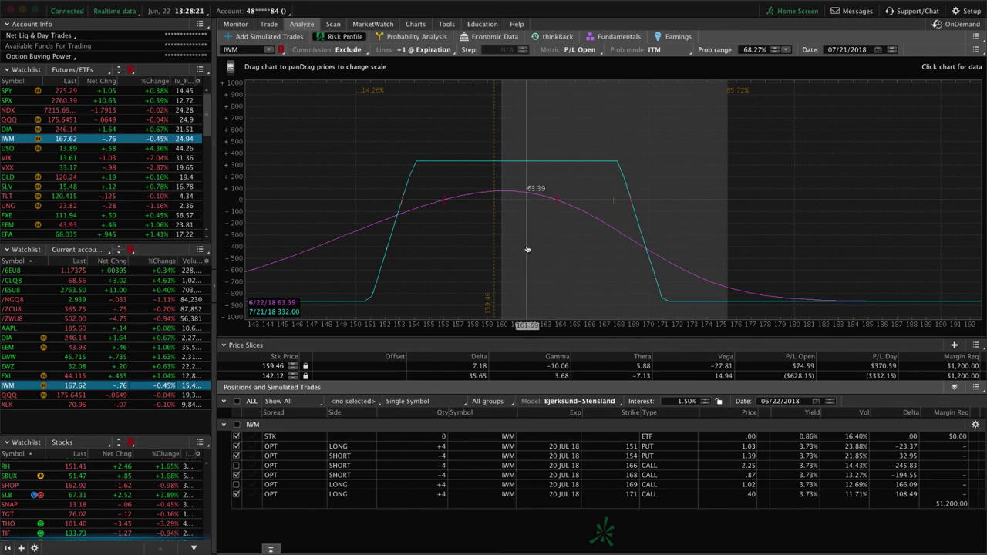
click(236, 447)
click(236, 456)
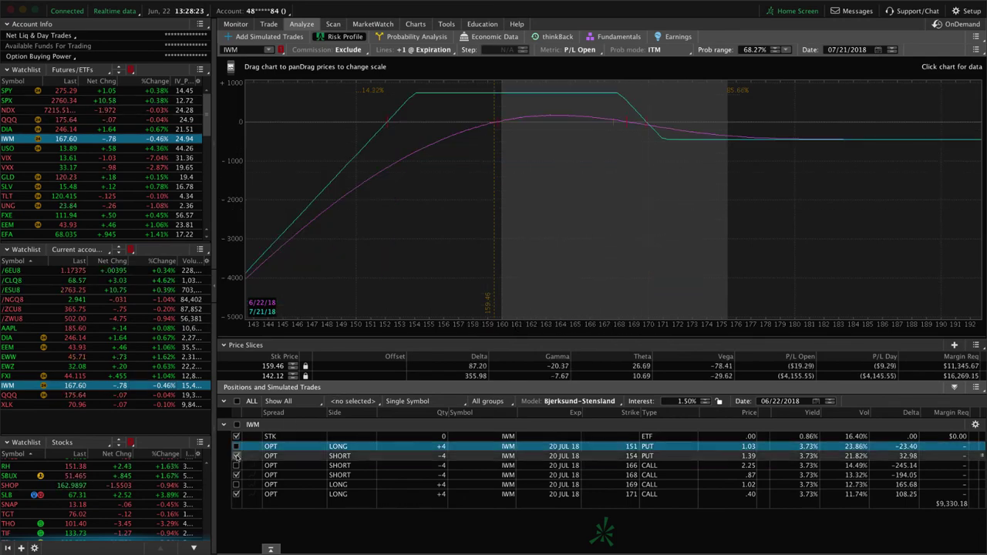
click(236, 466)
click(236, 475)
click(236, 485)
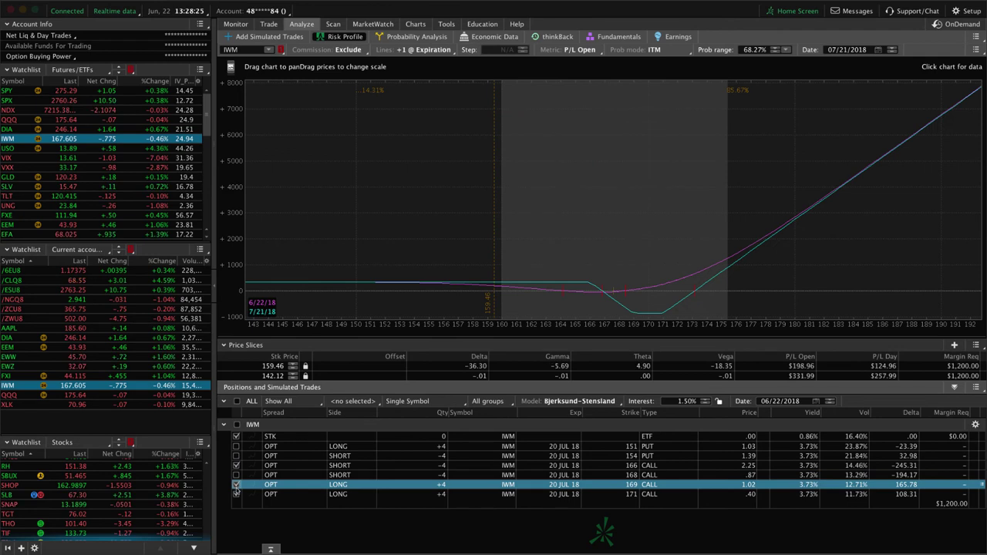
click(236, 494)
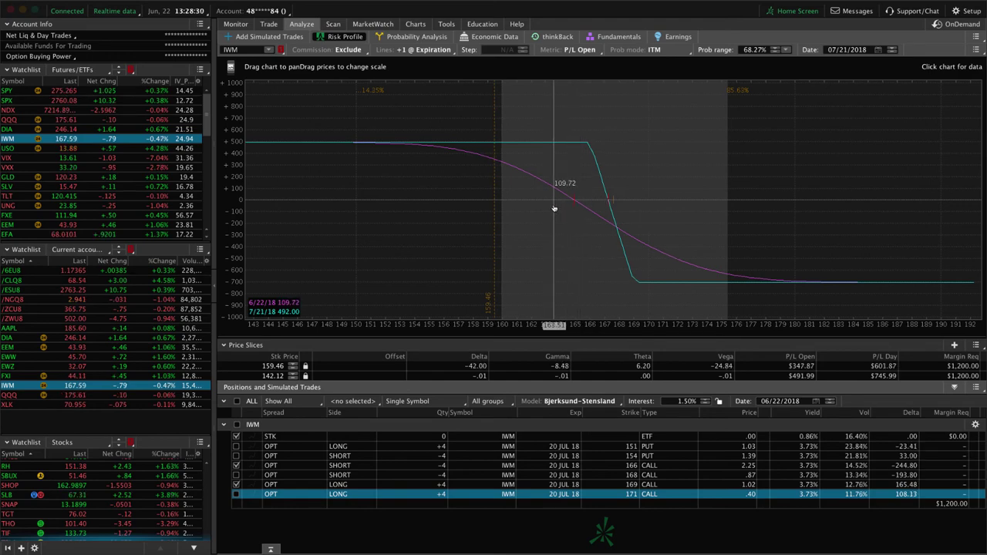
click(154, 396)
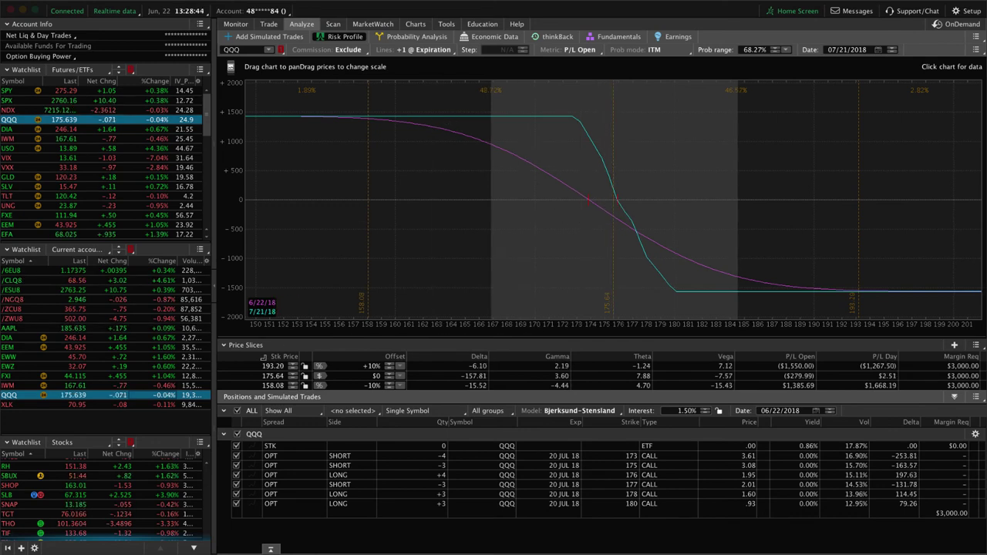
Show XLK's risk profile with the short 70 / long 74 put spread expiring 20 JUL 18
click(154, 405)
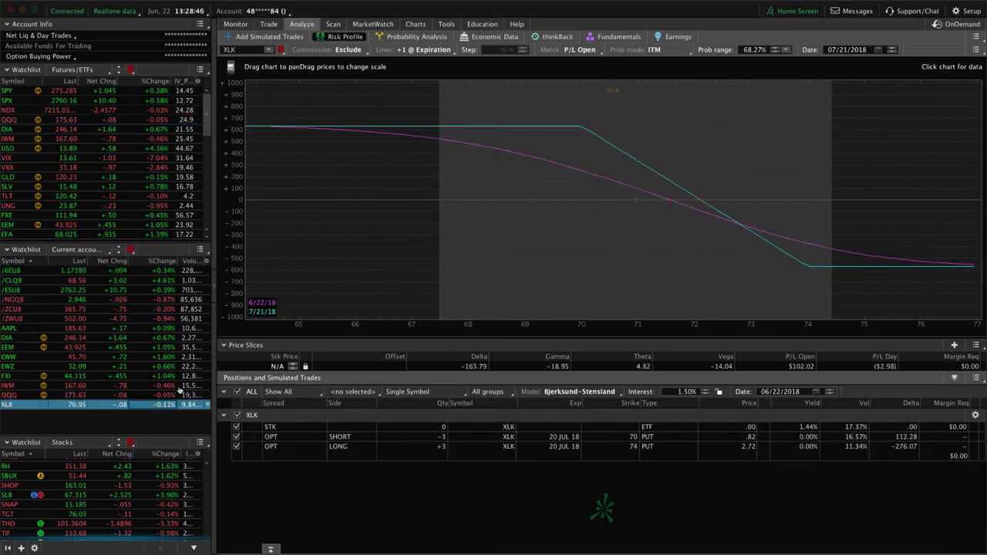